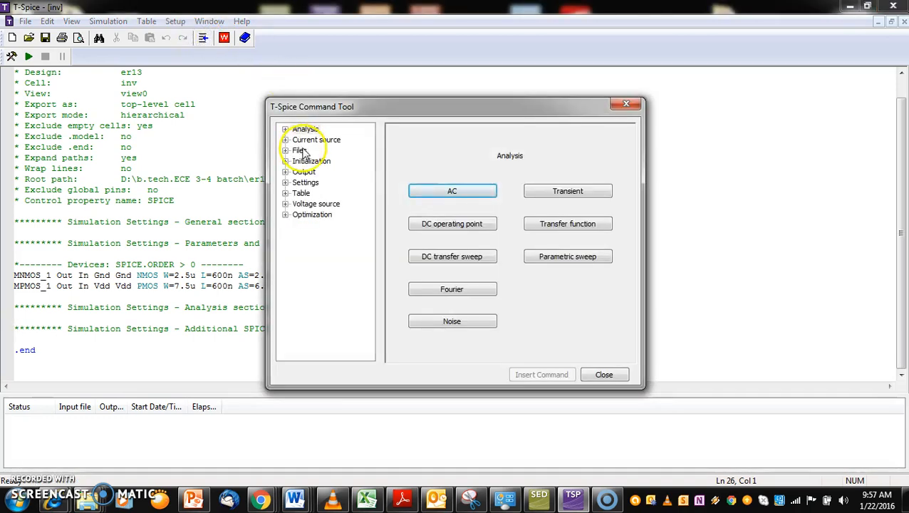
# Set up an include-file command and browse the Documents library to Tanner EDA > Tanner Tools v14.1
pyautogui.click(300, 150)
pyautogui.click(455, 191)
pyautogui.click(582, 182)
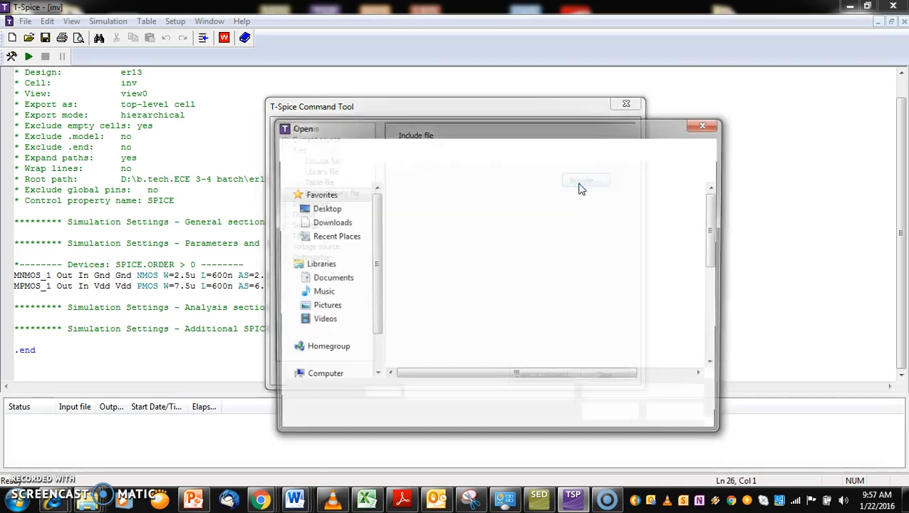
pyautogui.click(342, 280)
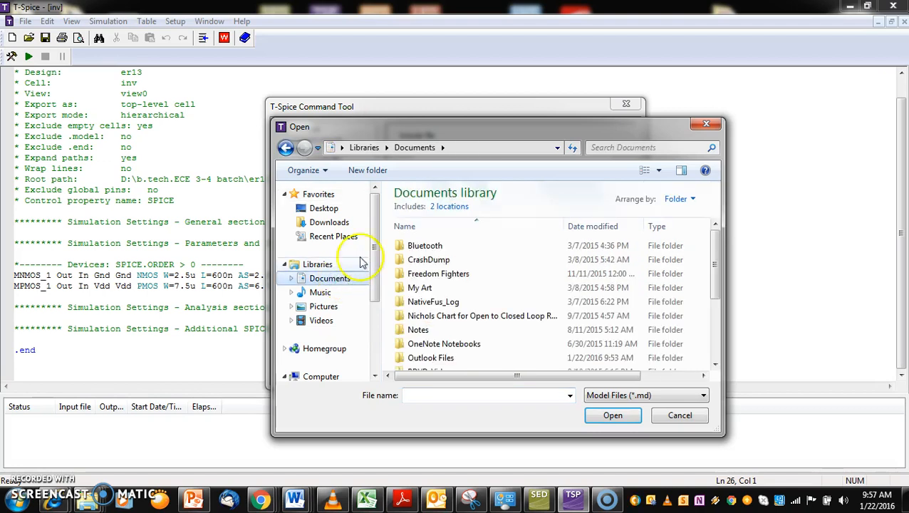
pyautogui.click(441, 316)
pyautogui.press('t')
pyautogui.doubleClick(433, 334)
pyautogui.doubleClick(440, 253)
# Choose the hp05 model file from L-Edit and LVS > LVS > SPR_Core and insert the include command into the netlist
pyautogui.click(430, 247)
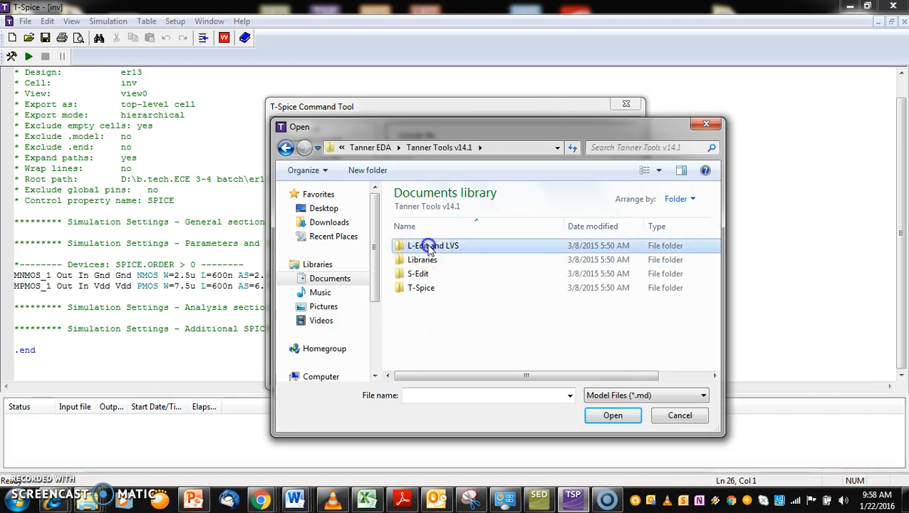
pyautogui.click(415, 302)
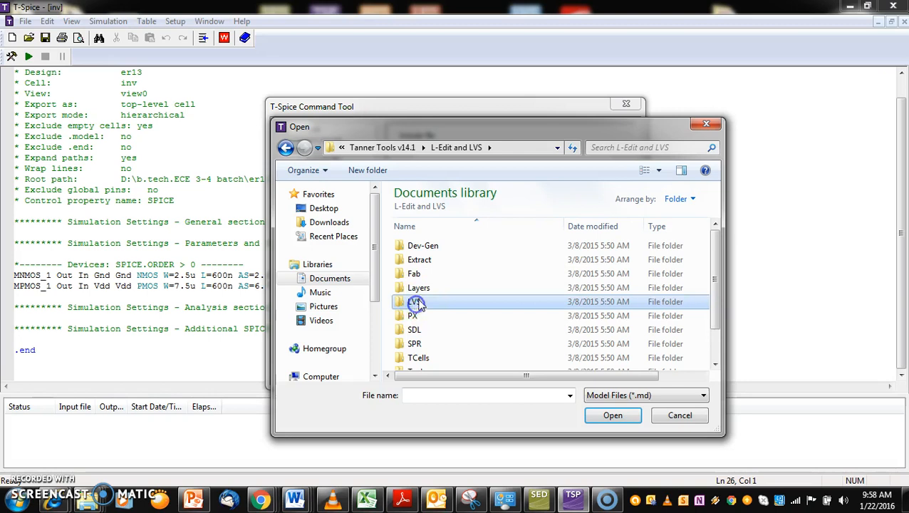
pyautogui.doubleClick(416, 303)
pyautogui.click(425, 332)
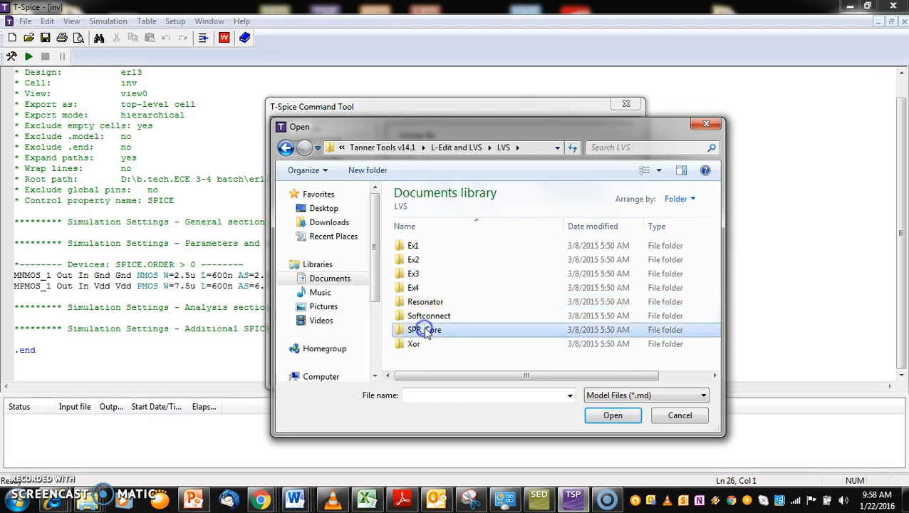
pyautogui.doubleClick(425, 331)
pyautogui.click(415, 246)
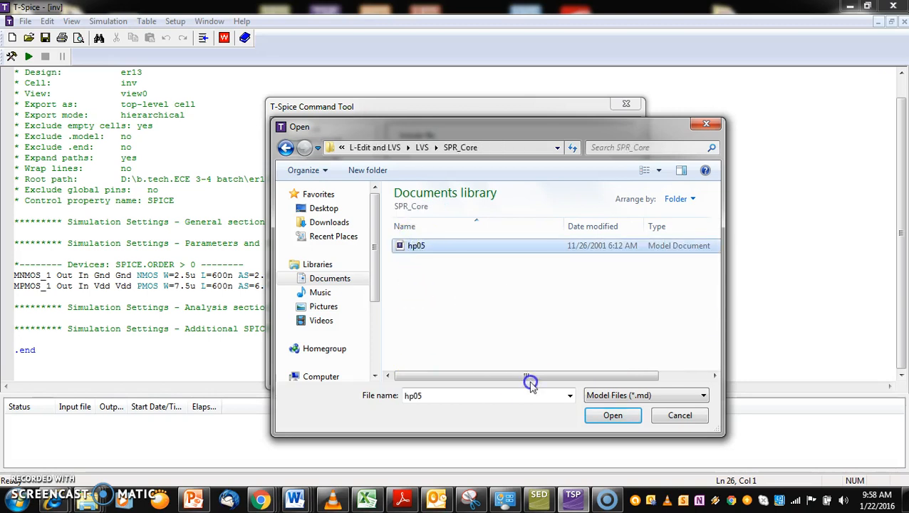
pyautogui.click(614, 417)
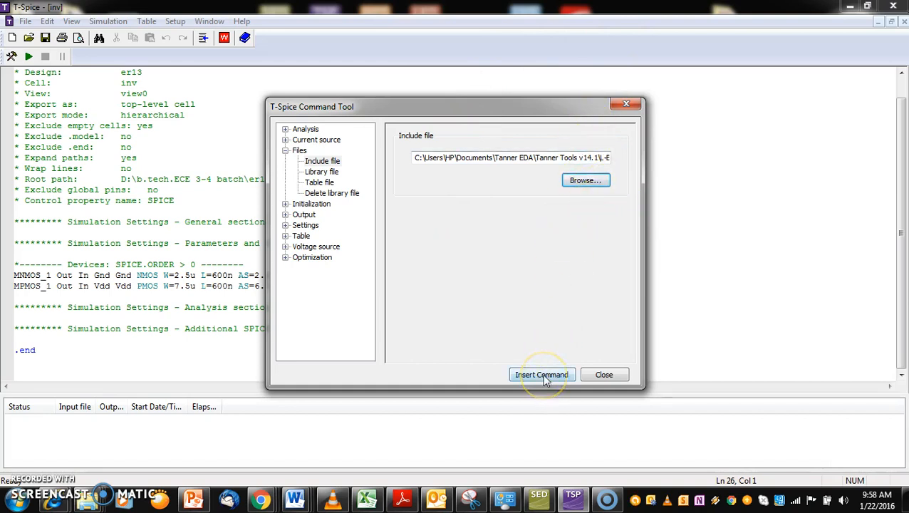
pyautogui.moveTo(503, 103); pyautogui.dragTo(517, 18)
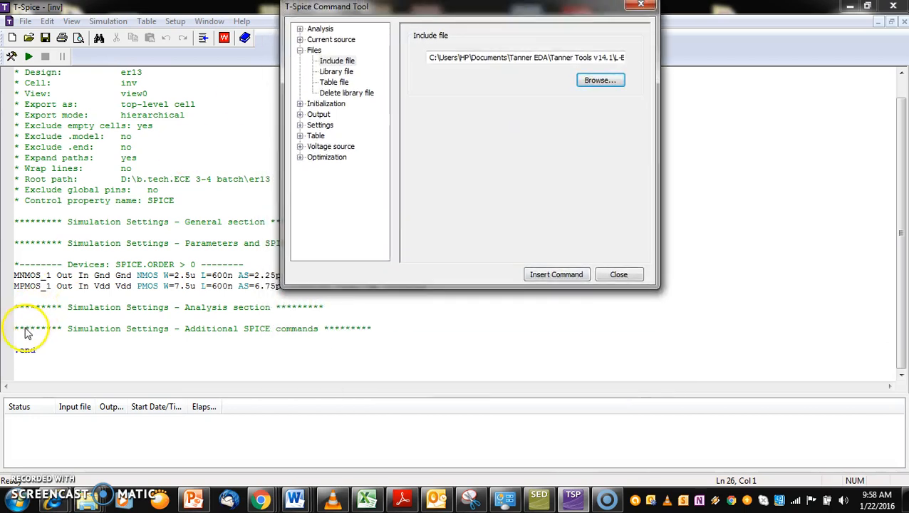
pyautogui.click(557, 275)
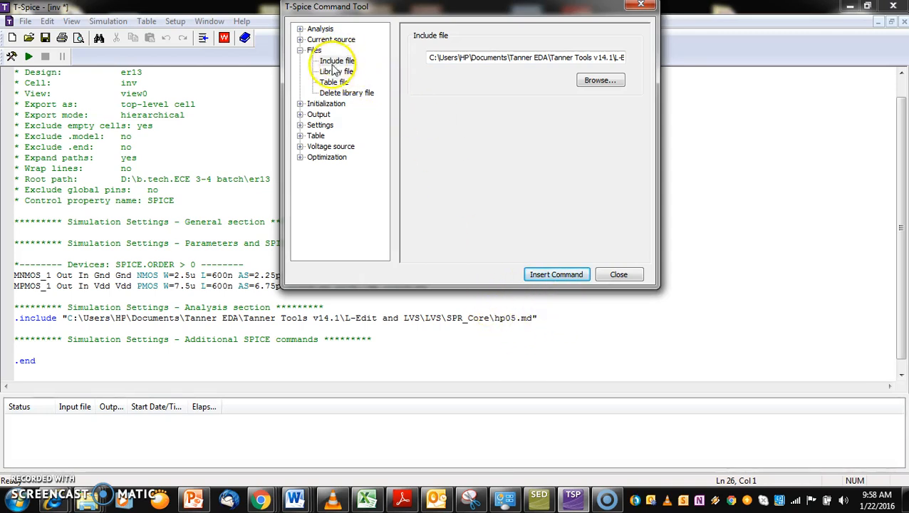
# Insert a constant voltage source named vdd, with positive terminal vdd, negative terminal gnd and a DC value of 3 V
pyautogui.click(325, 146)
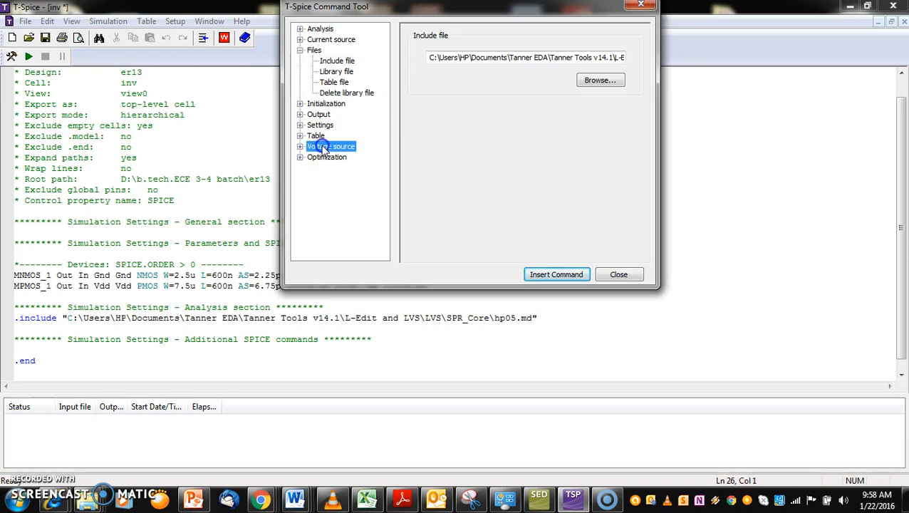
pyautogui.click(472, 157)
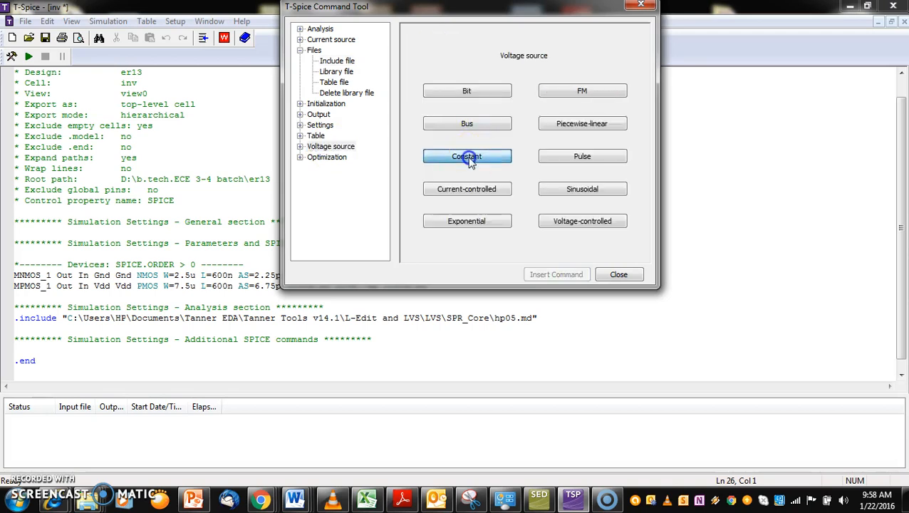
pyautogui.click(538, 58)
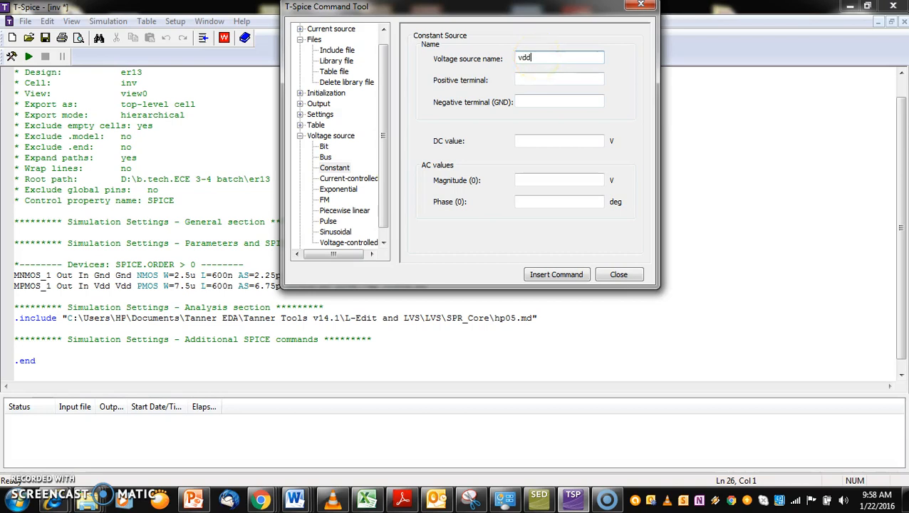
pyautogui.click(529, 79)
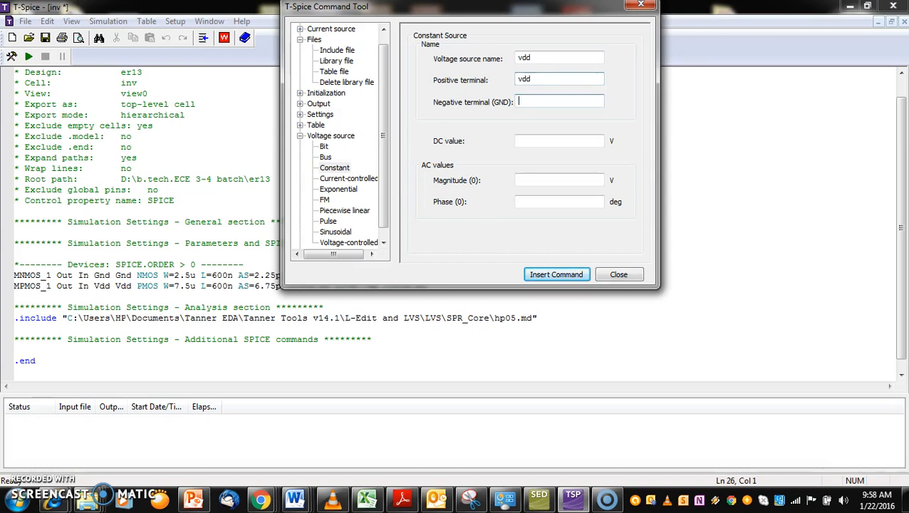
pyautogui.press('Tab')
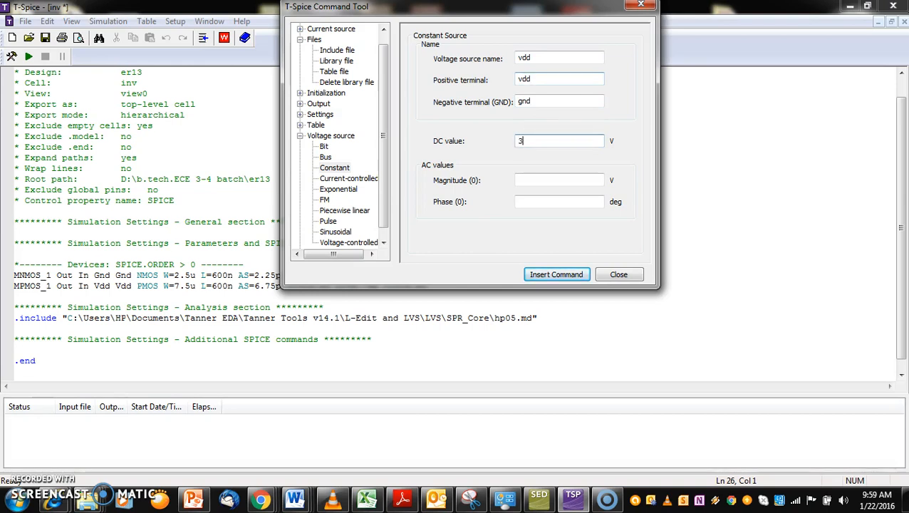
pyautogui.click(558, 275)
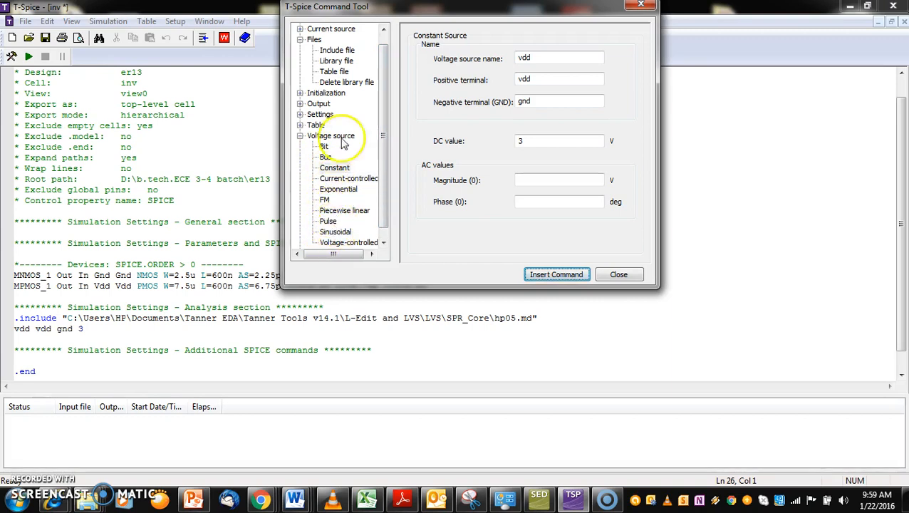
# Look through the voltage source types and open the pulse source settings
pyautogui.moveTo(385, 152); pyautogui.dragTo(384, 161)
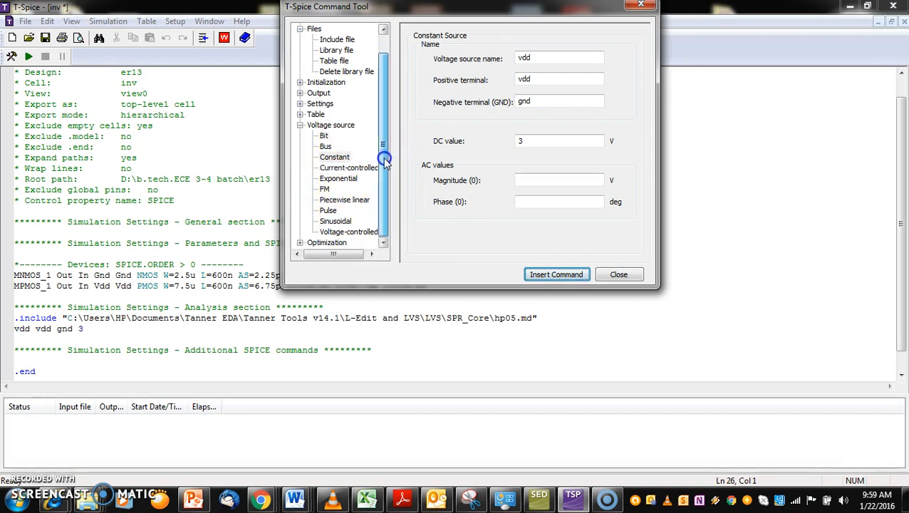
pyautogui.click(325, 136)
pyautogui.click(326, 146)
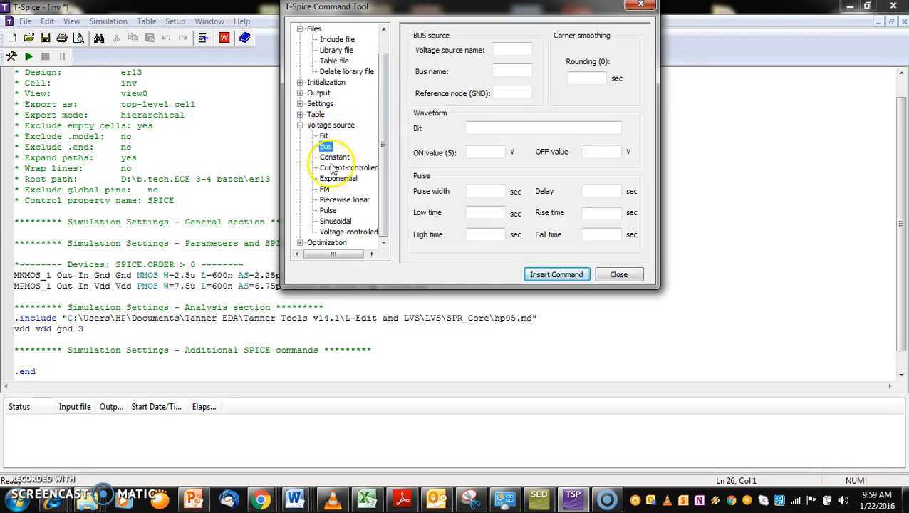
pyautogui.click(327, 211)
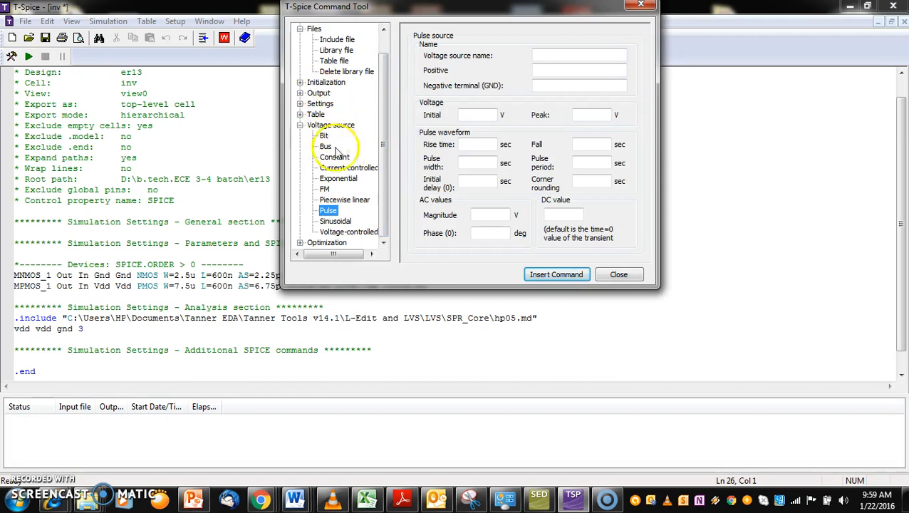
pyautogui.click(385, 127)
pyautogui.moveTo(385, 127); pyautogui.dragTo(382, 82)
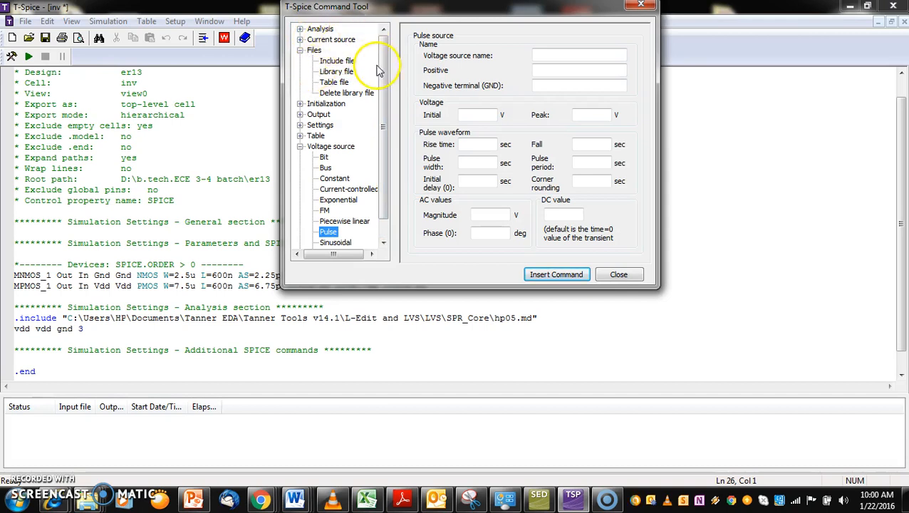
pyautogui.moveTo(385, 115); pyautogui.dragTo(386, 154)
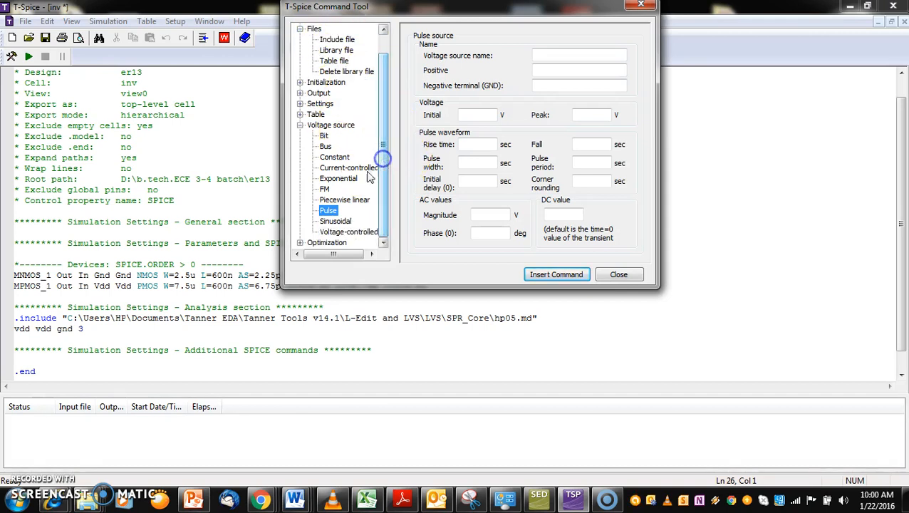
pyautogui.click(537, 53)
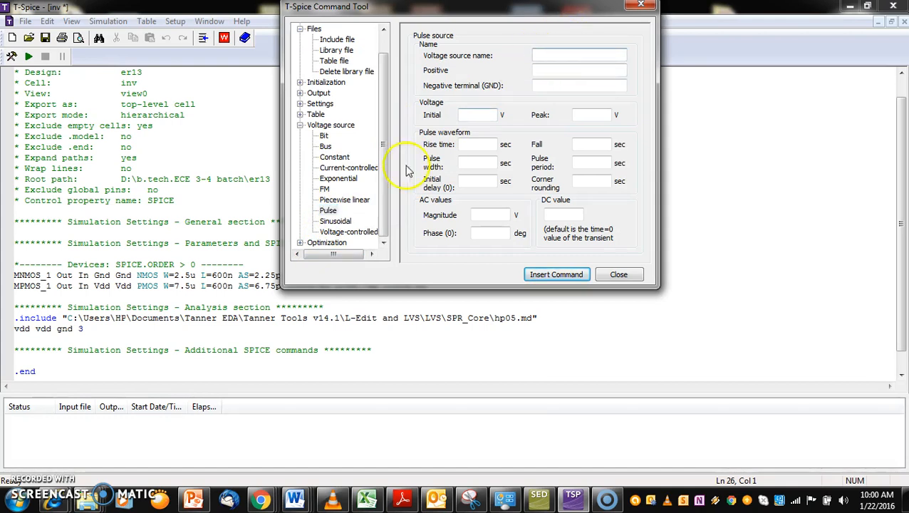
pyautogui.click(328, 211)
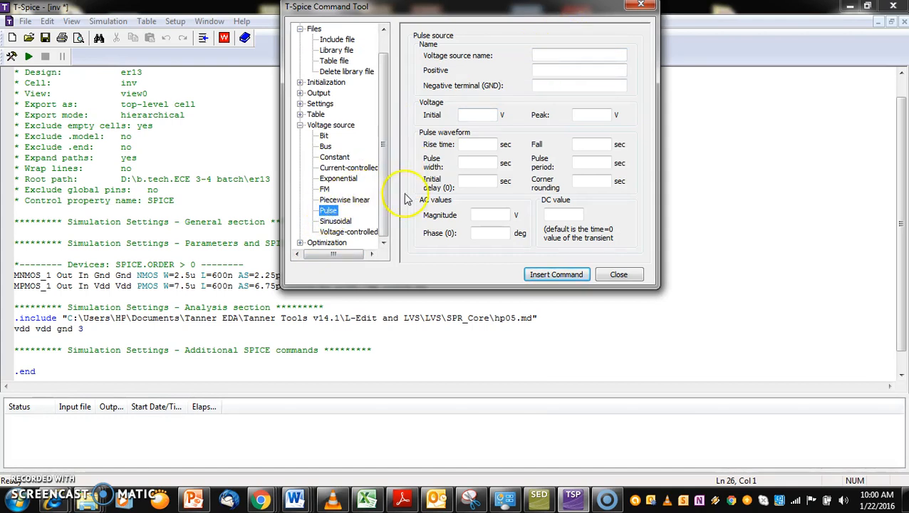
# Insert pulse source in between in and gnd: initial 0 V, peak 3 V, rise and fall 1n, width 10n, period 20n
pyautogui.click(545, 53)
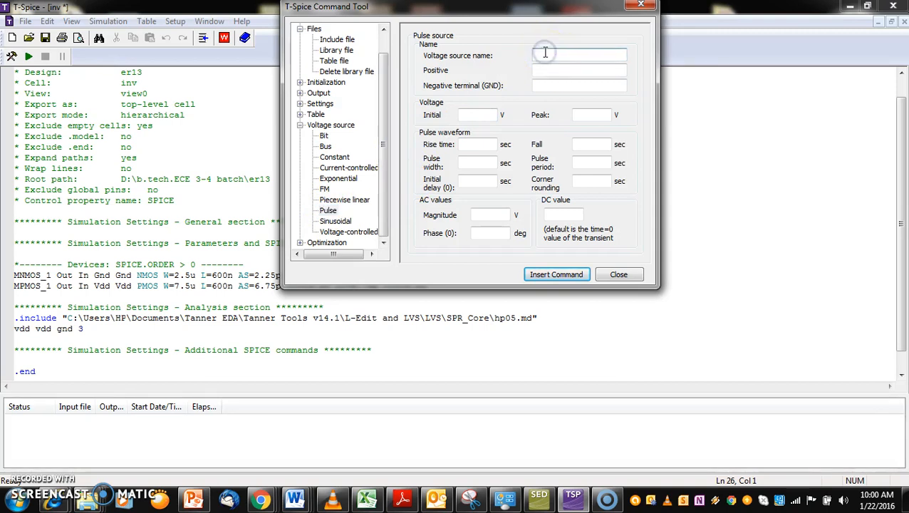
pyautogui.click(324, 211)
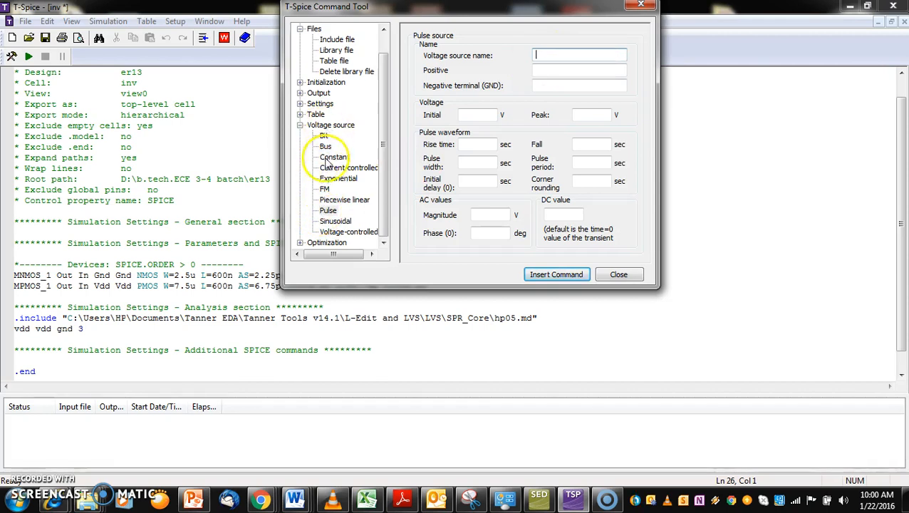
pyautogui.click(556, 54)
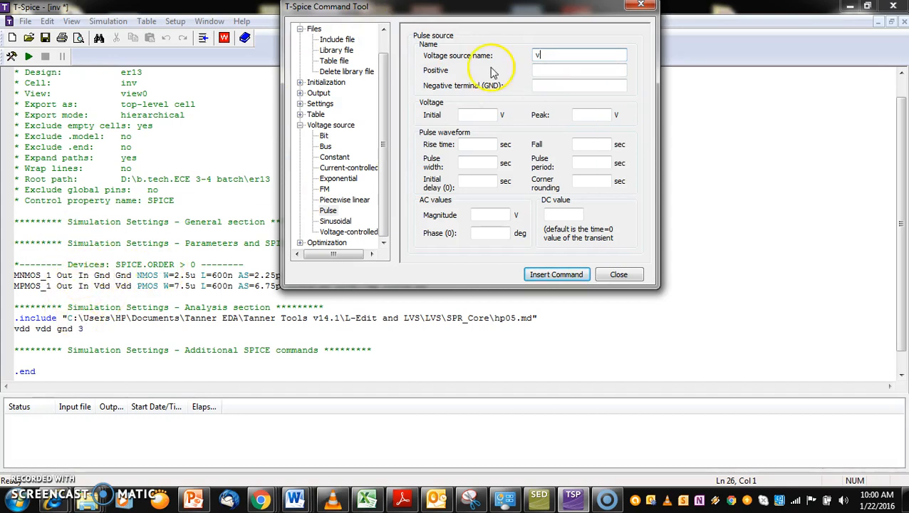
pyautogui.click(546, 53)
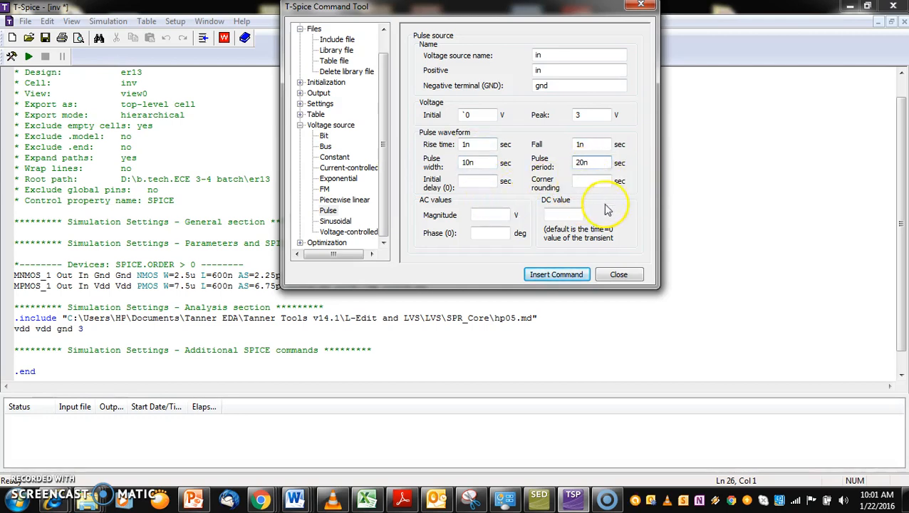
pyautogui.click(559, 276)
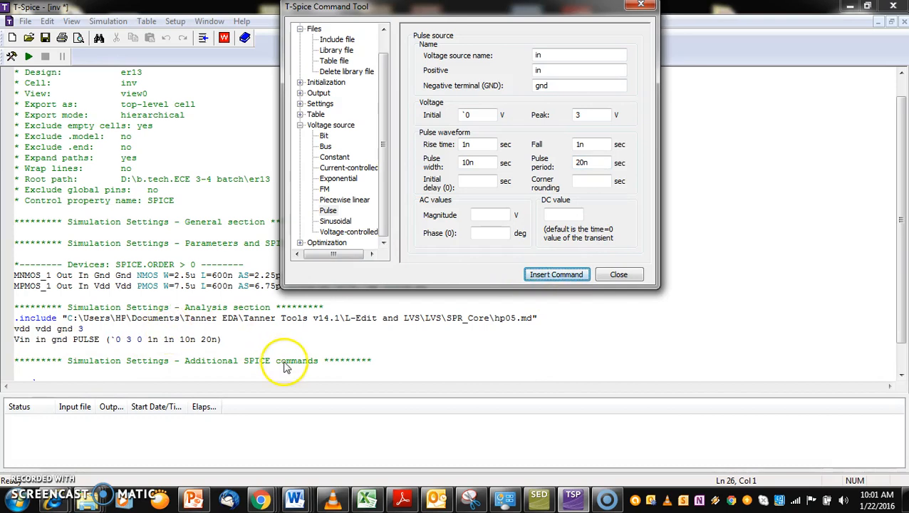
# Insert a standard transient analysis command with a maximum time step of 1n and a simulation length of 40n
pyautogui.moveTo(384, 59); pyautogui.dragTo(386, 97)
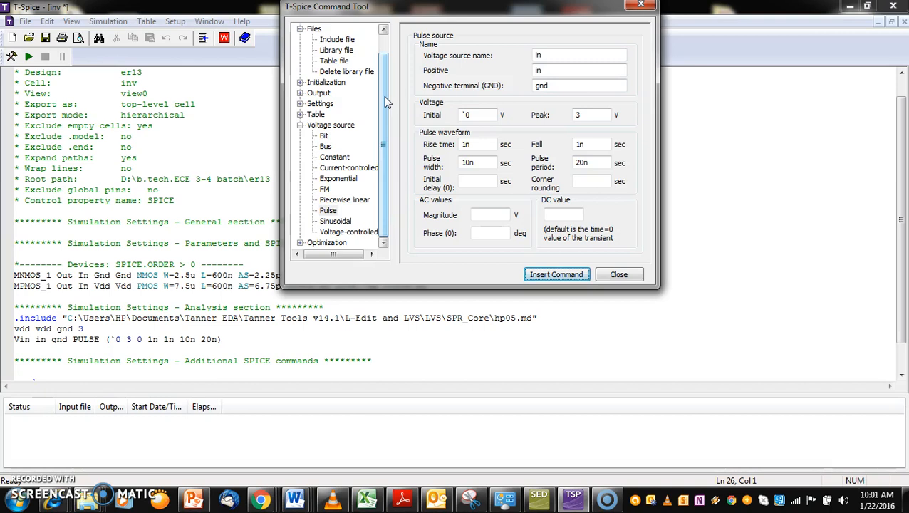
pyautogui.moveTo(386, 102); pyautogui.dragTo(384, 57)
pyautogui.click(318, 29)
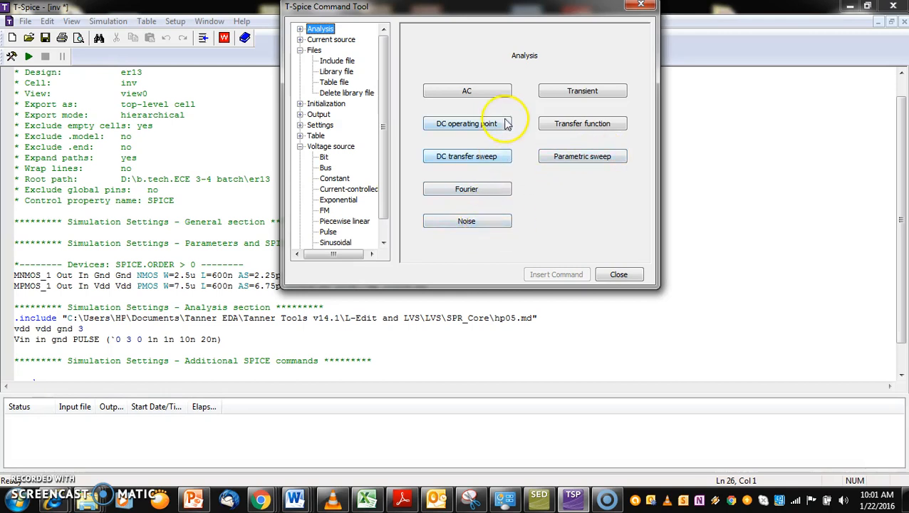
pyautogui.click(597, 98)
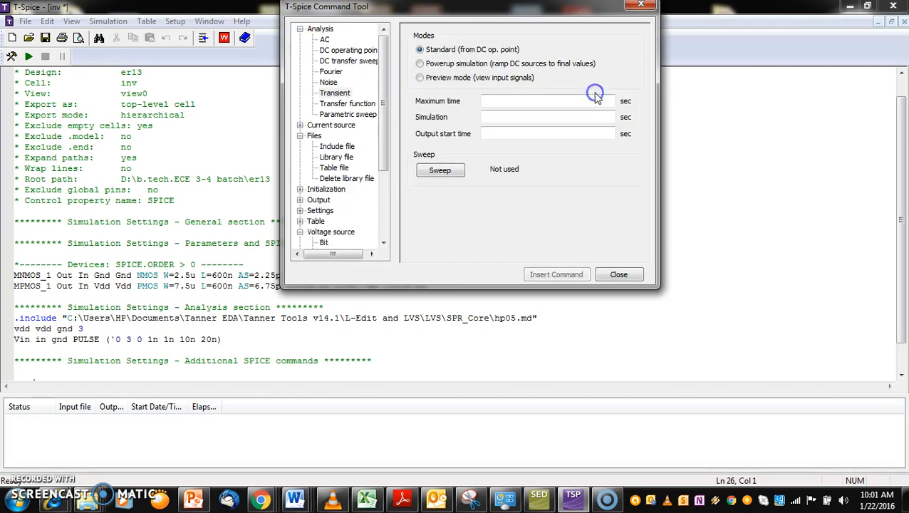
pyautogui.click(520, 102)
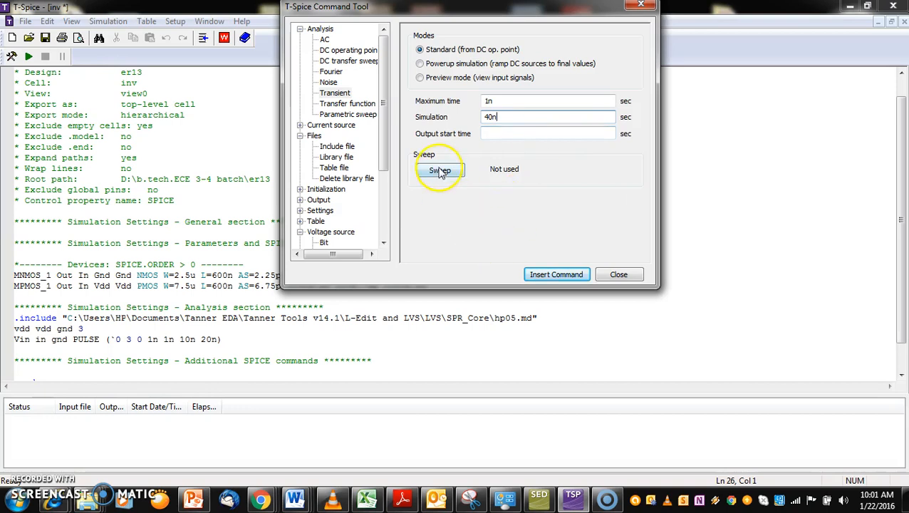
pyautogui.click(554, 275)
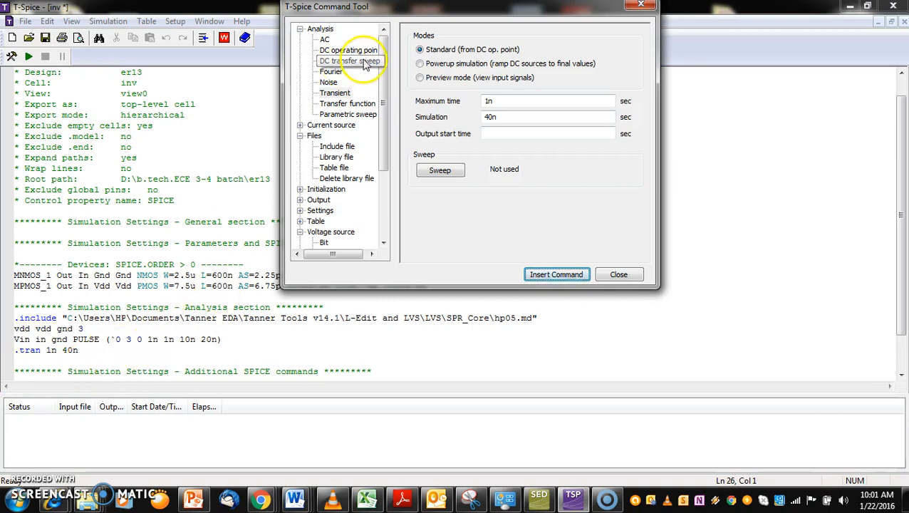
# Open the transient results output settings and add the voltage of node in, referenced to gnd, to the plot list
pyautogui.moveTo(383, 81); pyautogui.dragTo(385, 151)
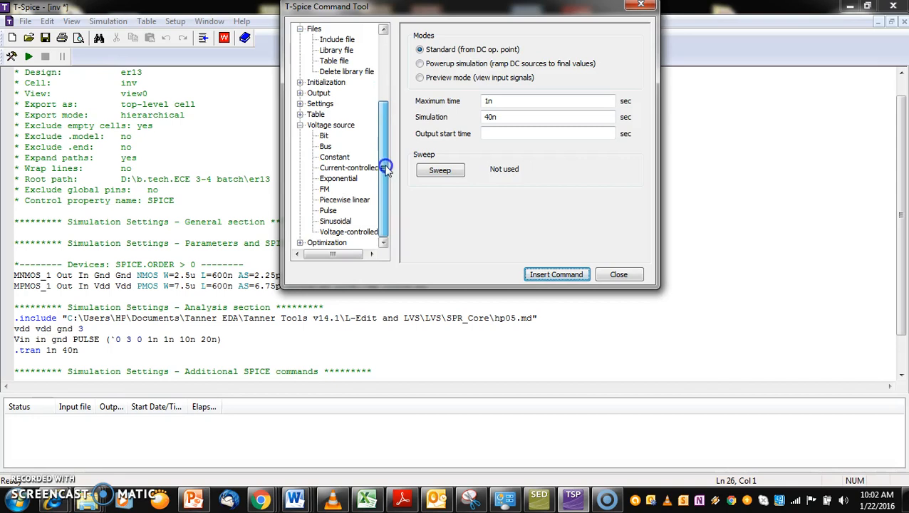
pyautogui.click(319, 93)
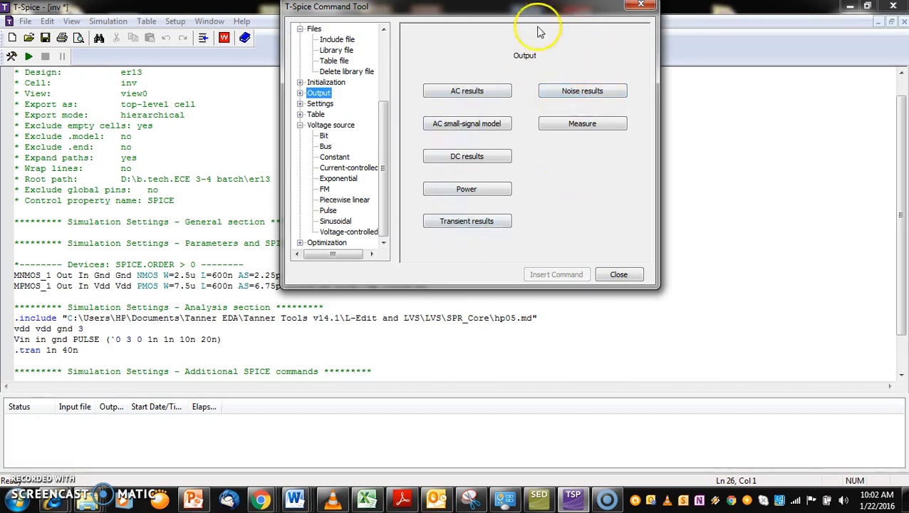
pyautogui.click(463, 223)
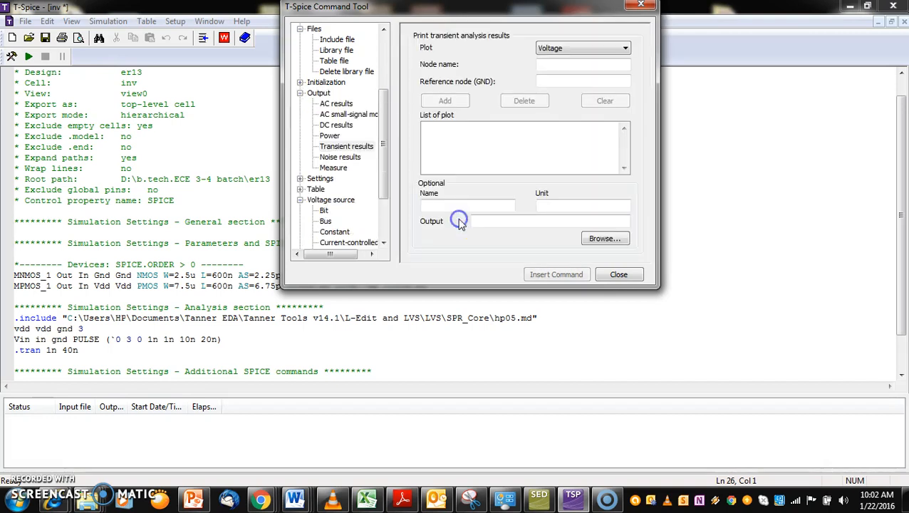
pyautogui.click(614, 49)
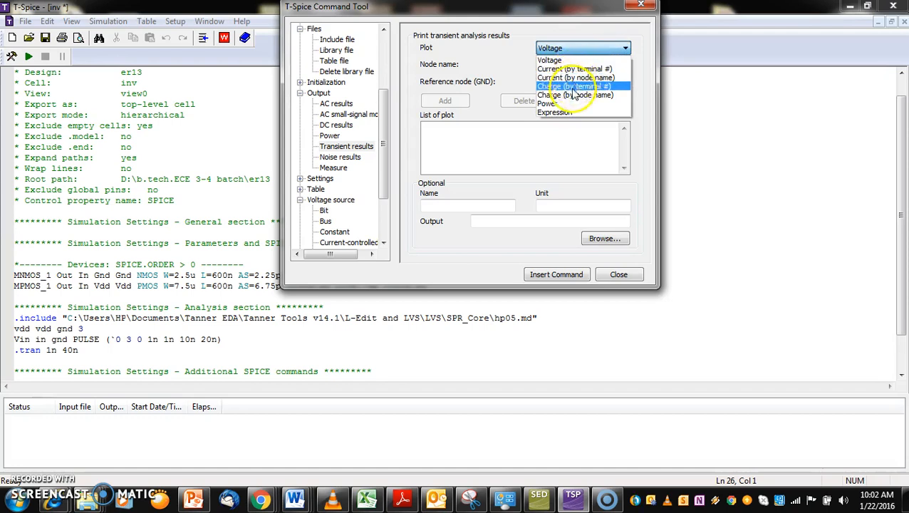
pyautogui.click(566, 60)
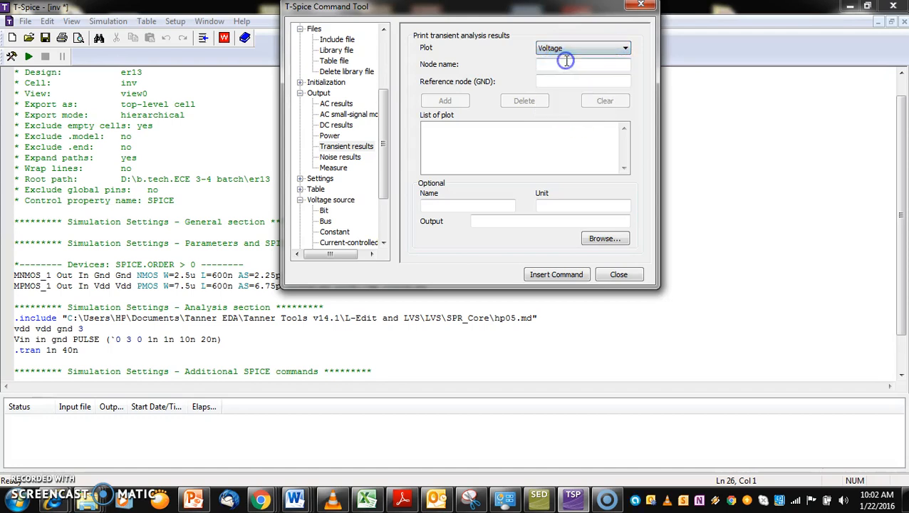
pyautogui.click(560, 66)
pyautogui.write('i')
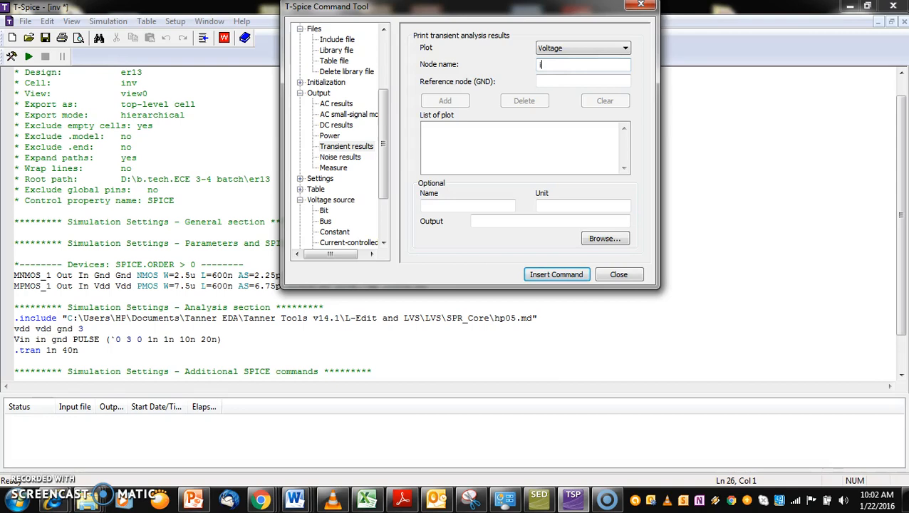
pyautogui.write('n')
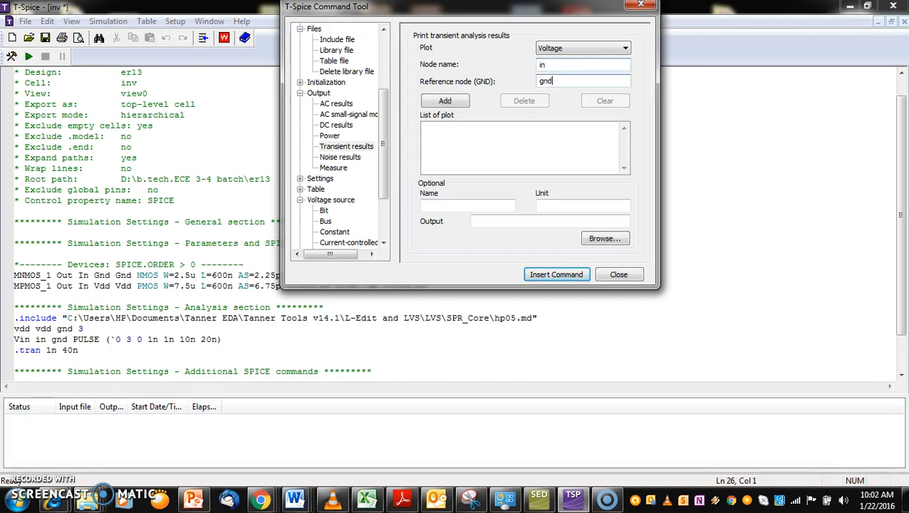
pyautogui.click(446, 101)
# Add the voltage of node out, referenced to gnd, to the plot list and insert the transient print command into the netlist
pyautogui.click(555, 66)
pyautogui.press('BackSpace')
pyautogui.press('BackSpace')
pyautogui.write('out')
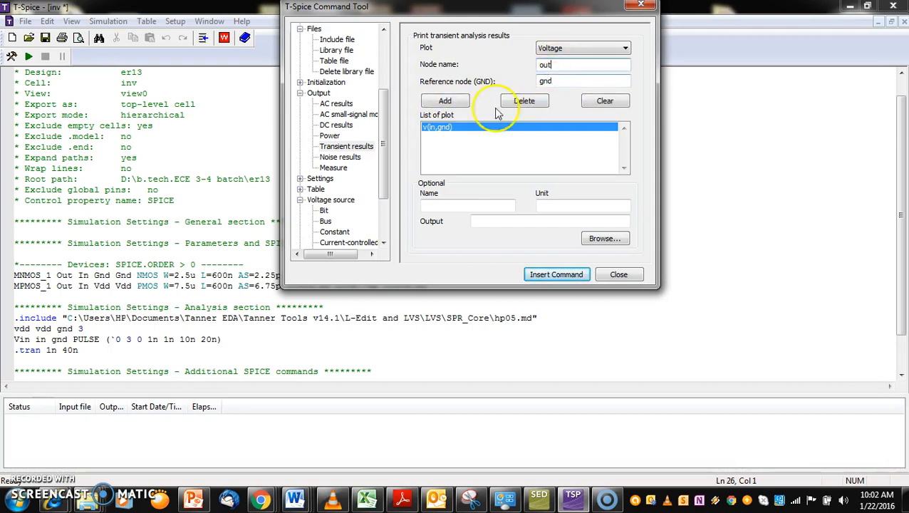
pyautogui.click(462, 102)
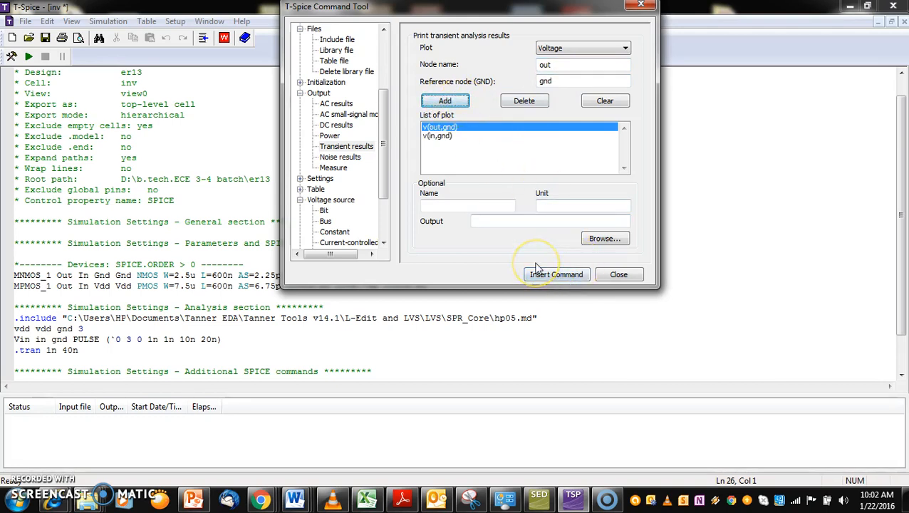
pyautogui.click(554, 276)
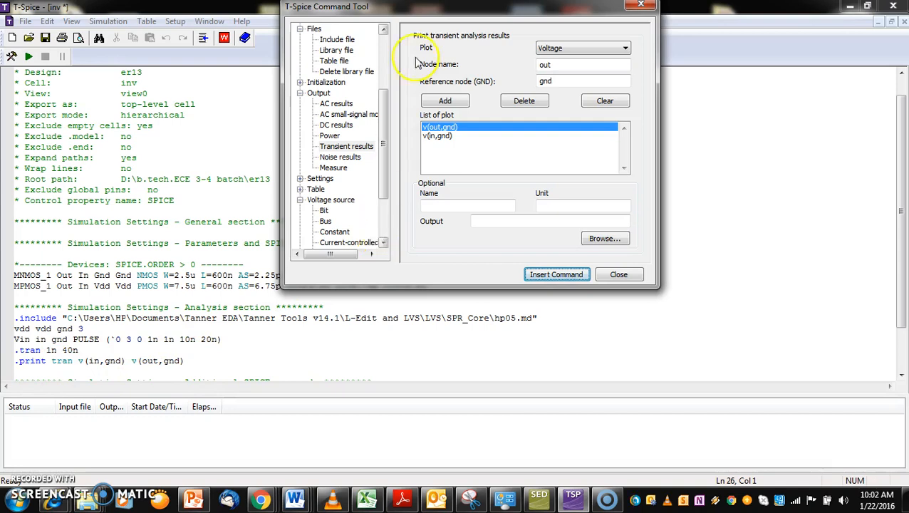
# Close the command tool and add the line .power vdd below the print command in the netlist
pyautogui.moveTo(382, 110); pyautogui.dragTo(382, 182)
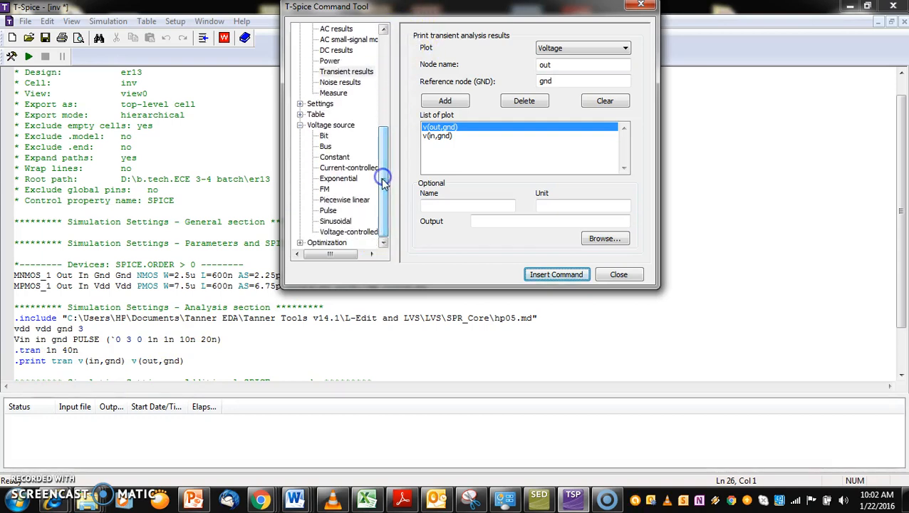
pyautogui.click(300, 243)
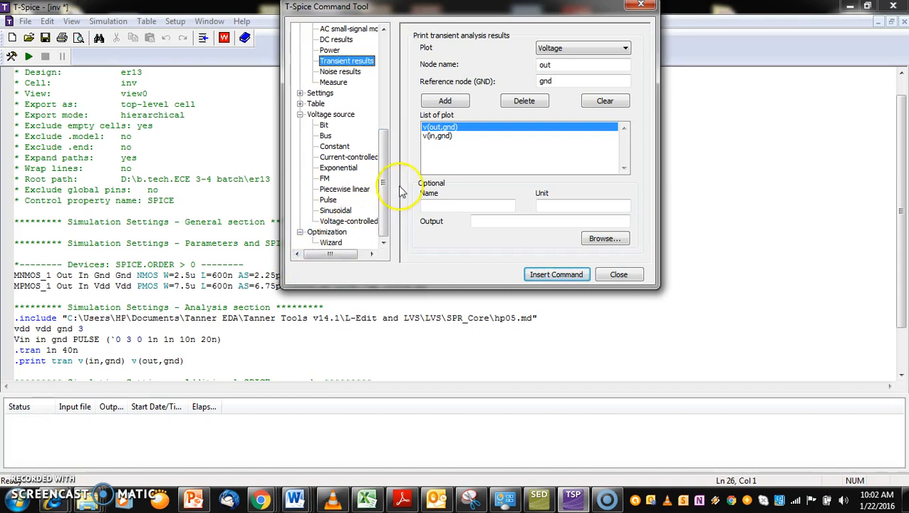
pyautogui.click(646, 6)
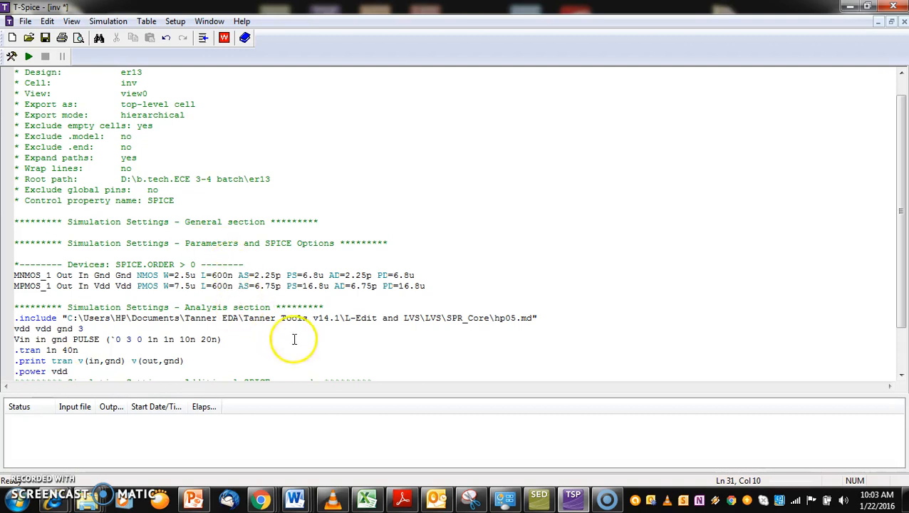
pyautogui.click(243, 341)
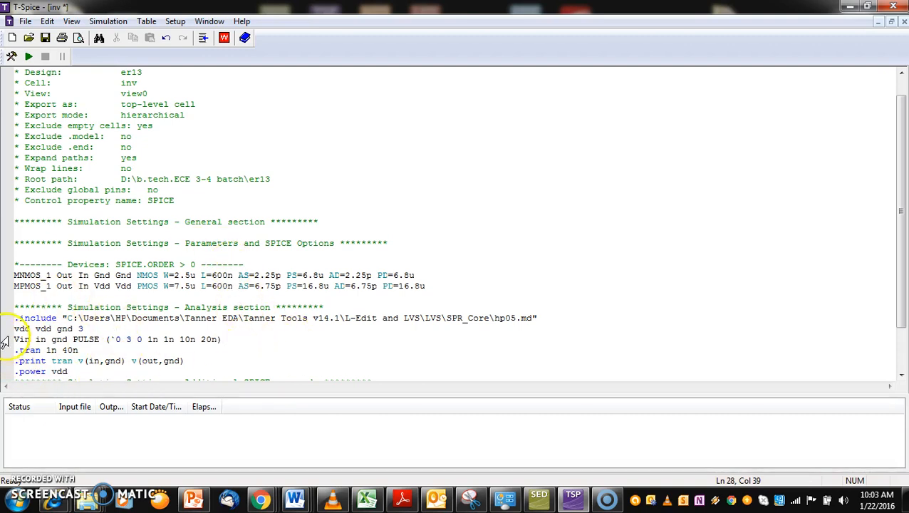
# Save the netlist as inv in the er13 folder inside b.tech.ECE 3-4 batch on the D: drive
pyautogui.click(25, 22)
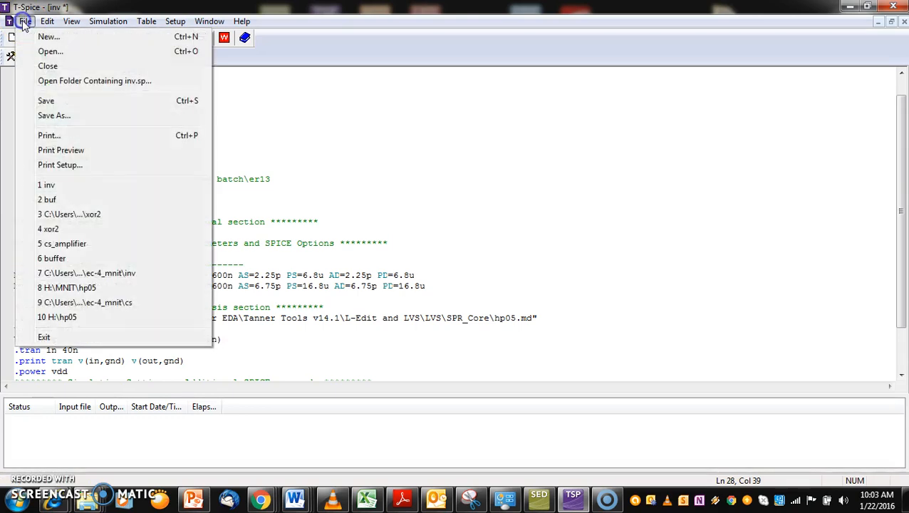
pyautogui.click(63, 116)
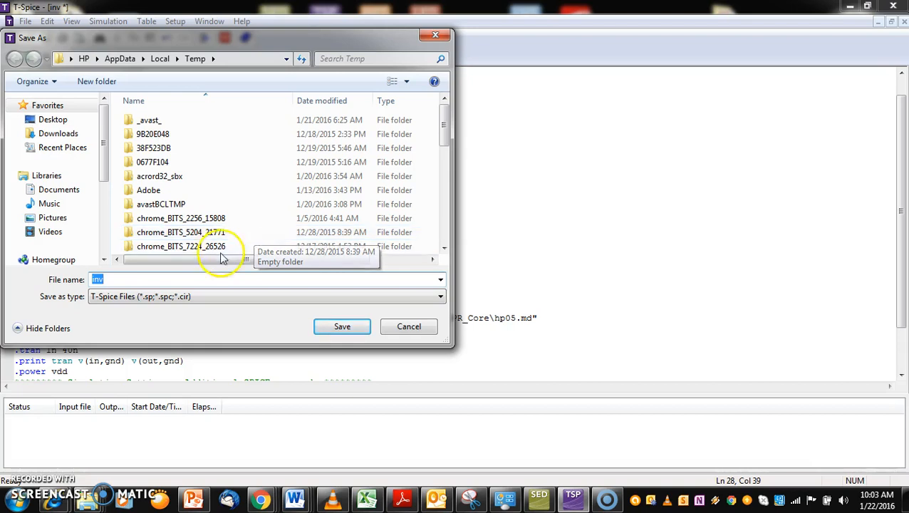
pyautogui.click(123, 278)
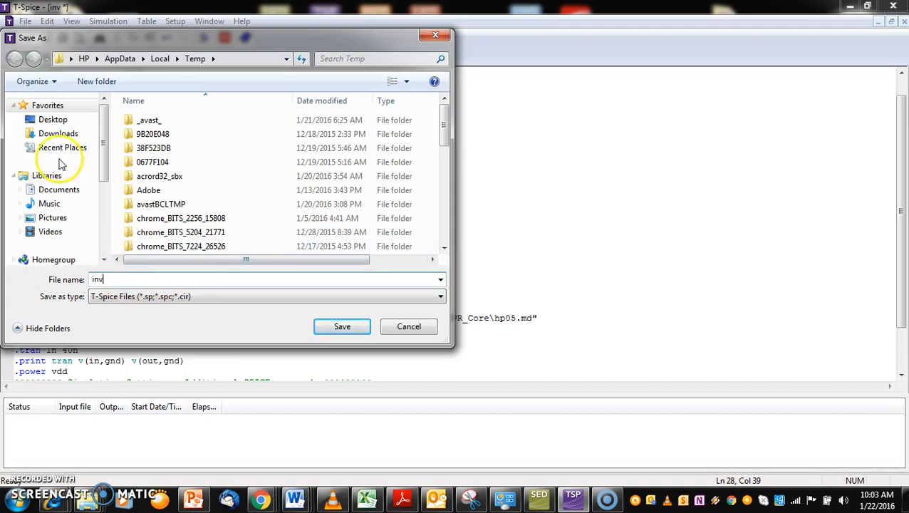
pyautogui.moveTo(106, 112); pyautogui.dragTo(102, 184)
pyautogui.click(72, 197)
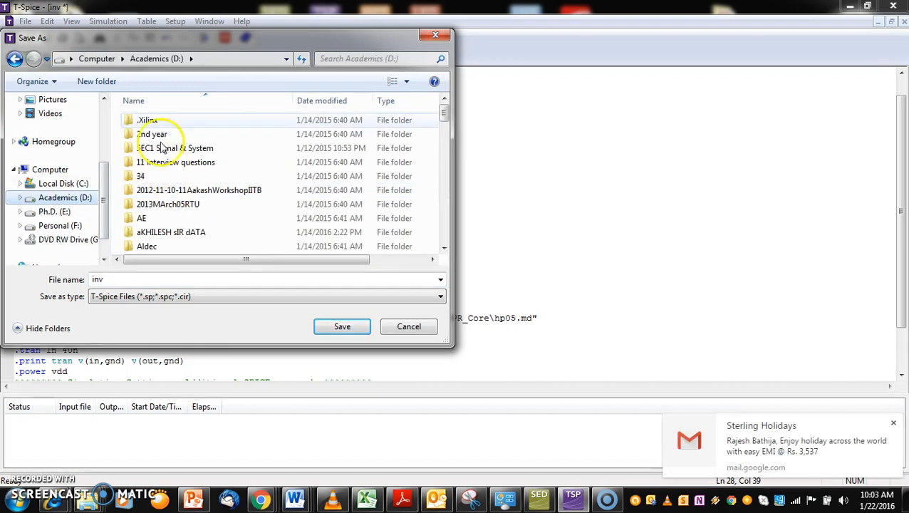
pyautogui.moveTo(444, 111)
pyautogui.mouseDown()
pyautogui.moveTo(457, 241)
pyautogui.moveTo(448, 124)
pyautogui.mouseUp()
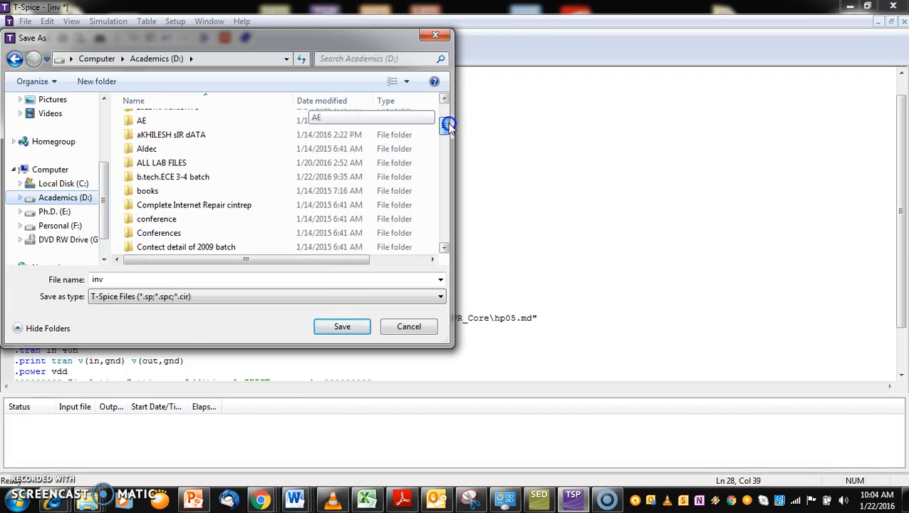
pyautogui.doubleClick(187, 180)
pyautogui.doubleClick(144, 121)
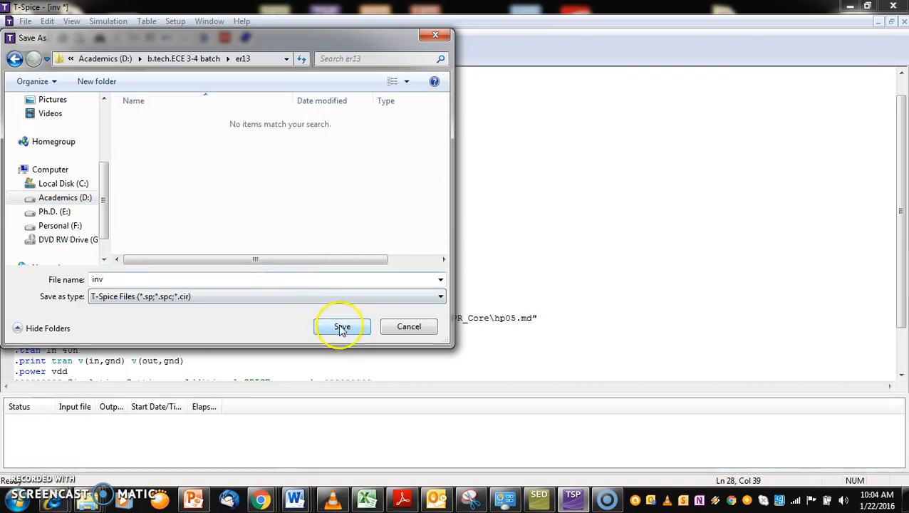
pyautogui.click(342, 328)
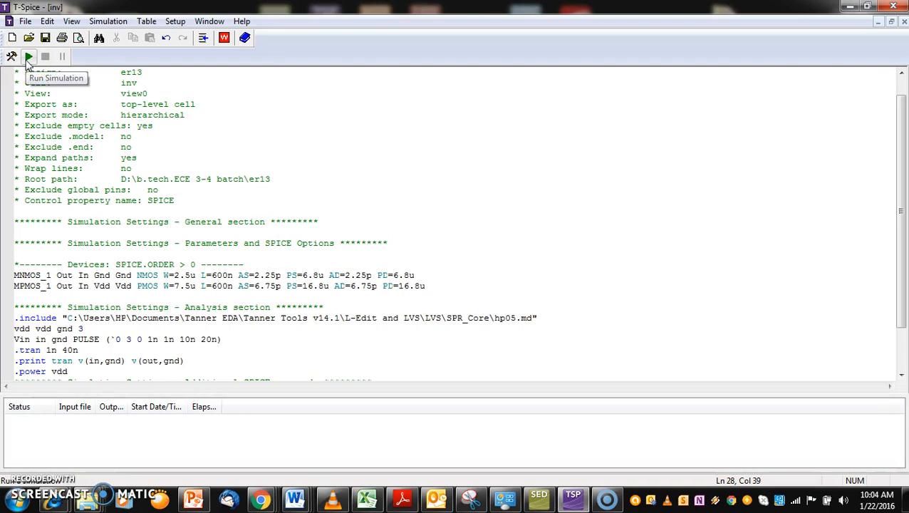
# Run the simulation of the inv netlist
pyautogui.click(29, 58)
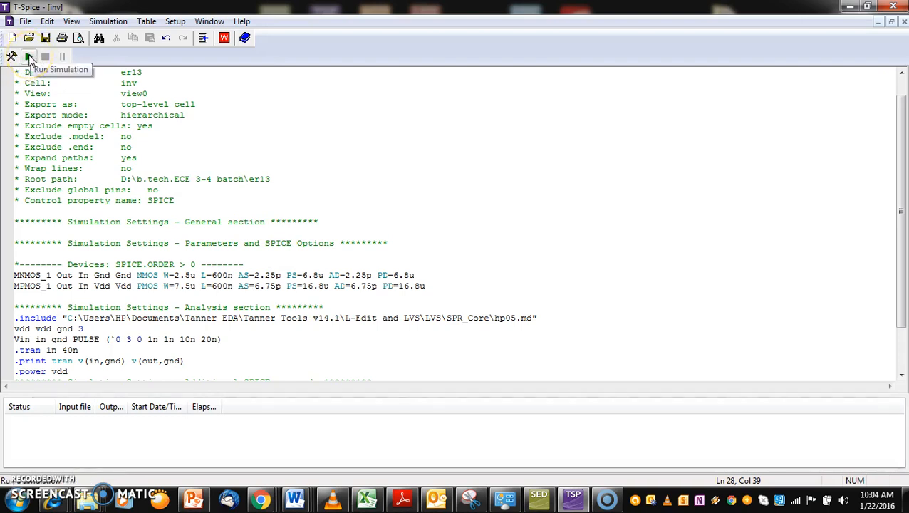
pyautogui.click(30, 60)
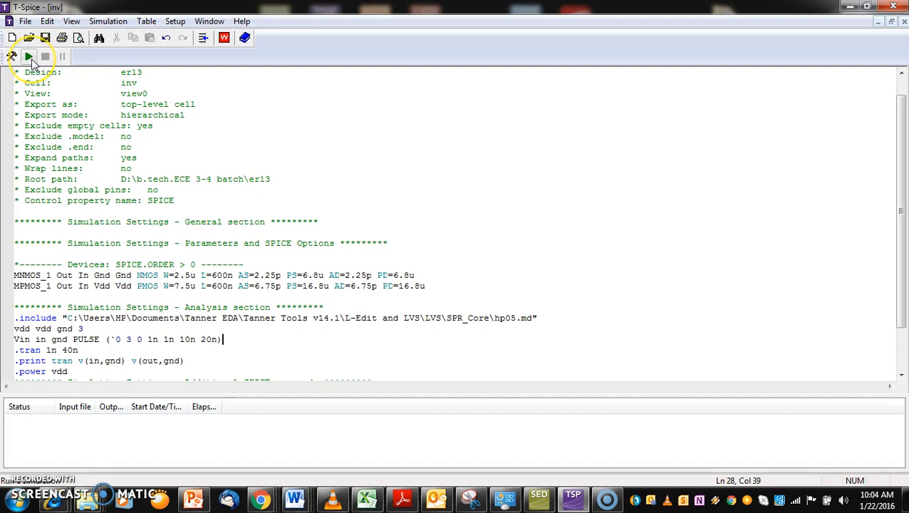
pyautogui.click(108, 22)
pyautogui.click(135, 53)
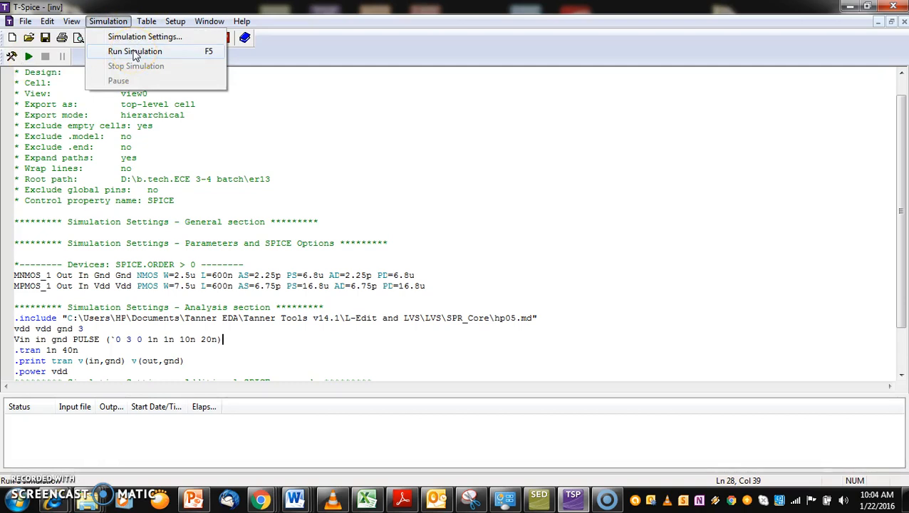
pyautogui.click(28, 57)
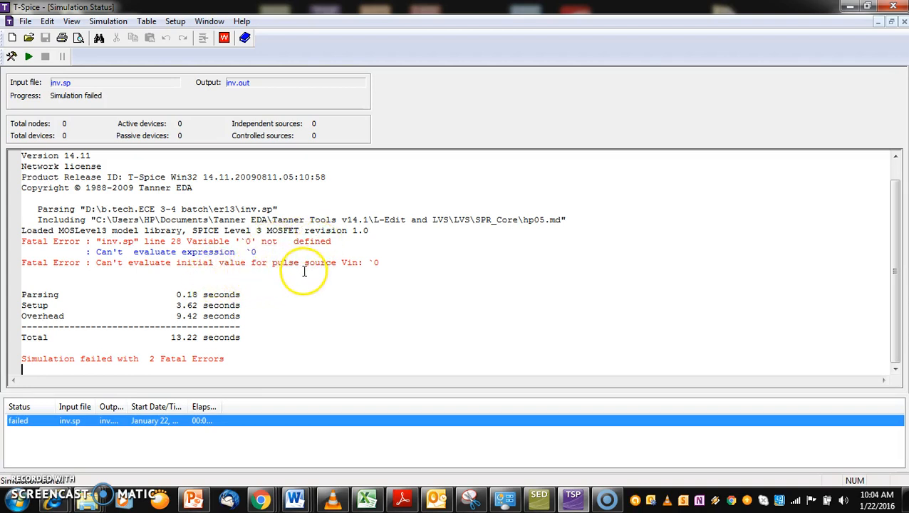
# Go from the fatal error to the Vin pulse line and delete the stray backtick before the first 0
pyautogui.doubleClick(202, 242)
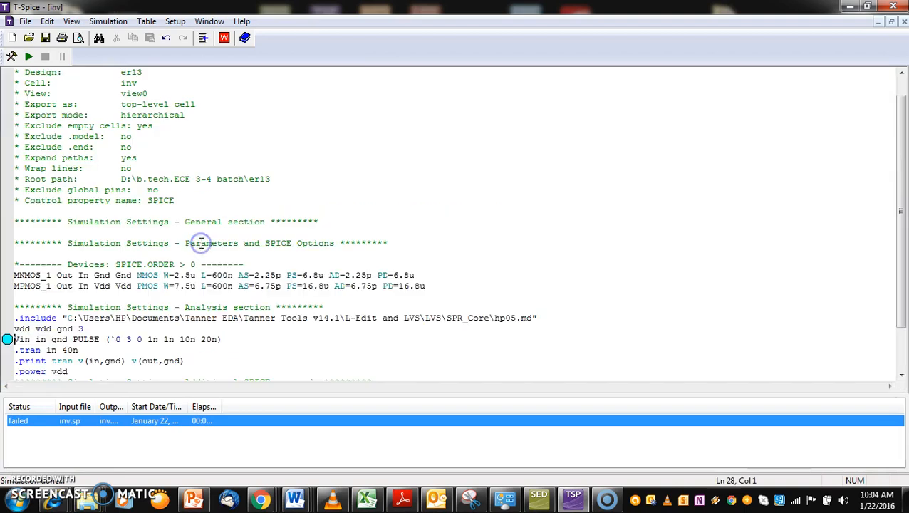
pyautogui.click(115, 339)
pyautogui.press('BackSpace')
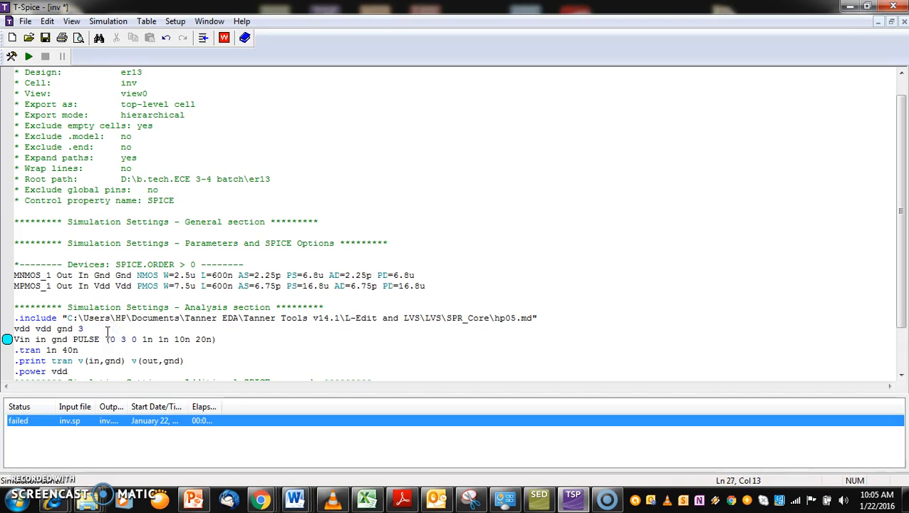
# Rerun the simulation and expand the waveform chart into separate output and input plots in a maximized viewer
pyautogui.click(28, 56)
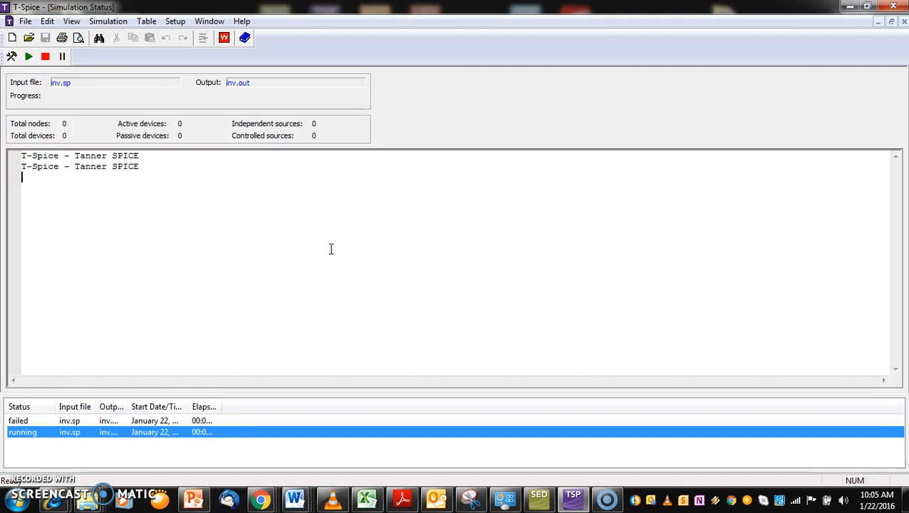
pyautogui.click(435, 221)
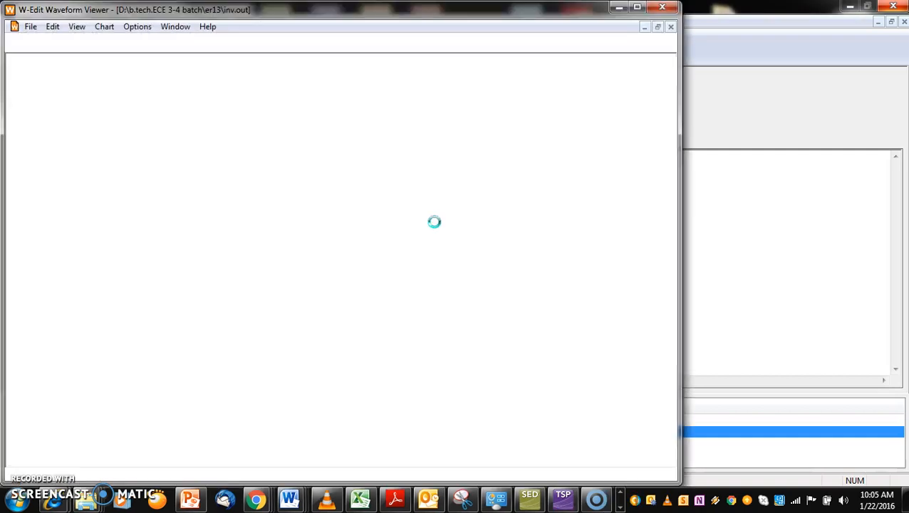
pyautogui.click(374, 92)
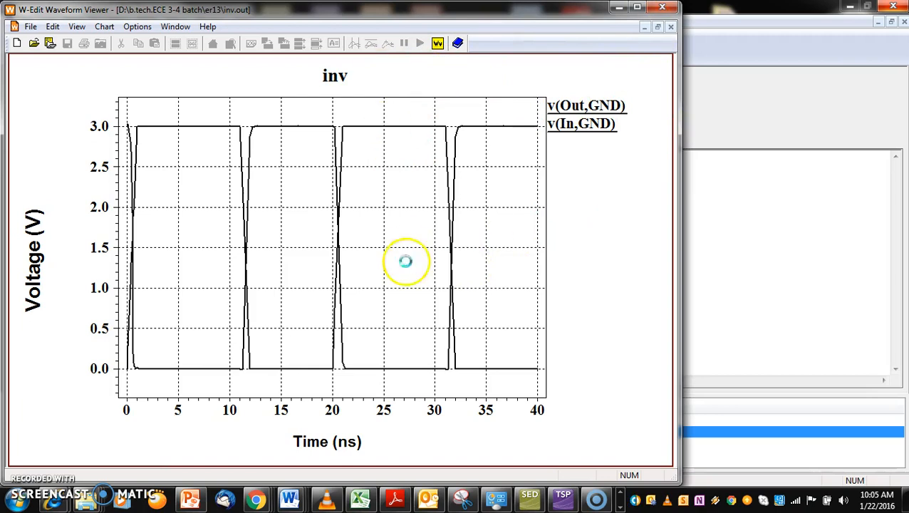
pyautogui.click(299, 44)
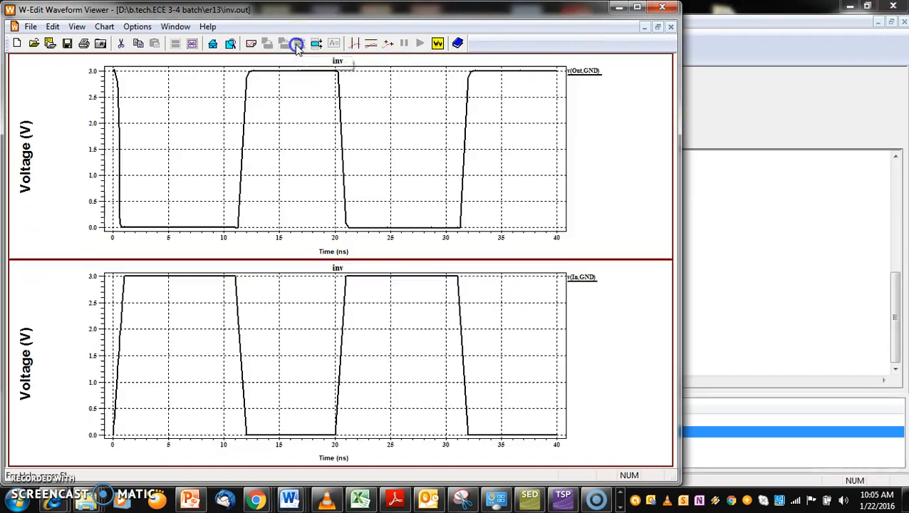
pyautogui.click(638, 9)
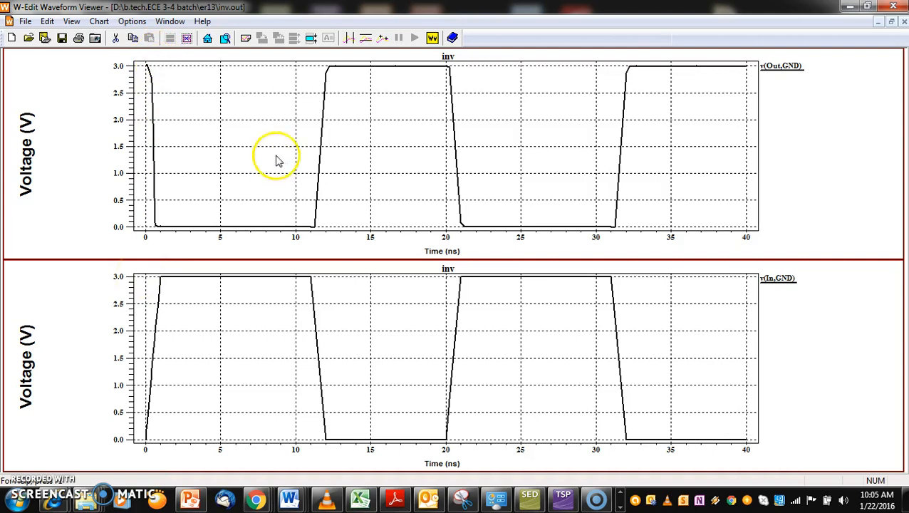
# Return to the netlist from the waveforms and select the added commands from the .include line through .power vdd
pyautogui.click(851, 6)
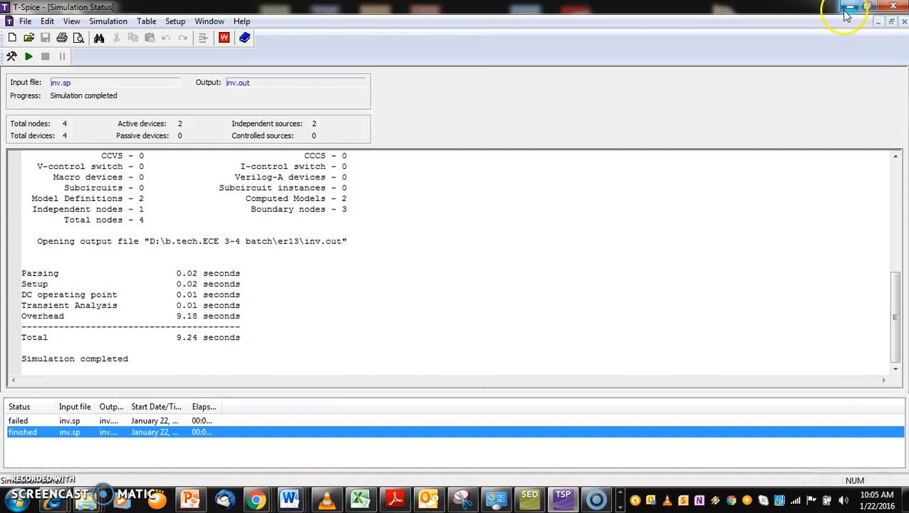
pyautogui.click(904, 22)
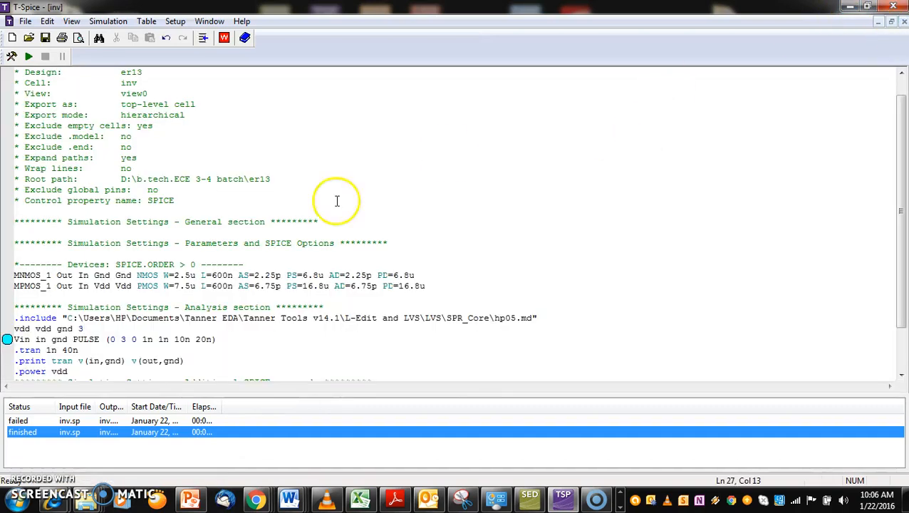
pyautogui.moveTo(15, 318); pyautogui.dragTo(84, 367)
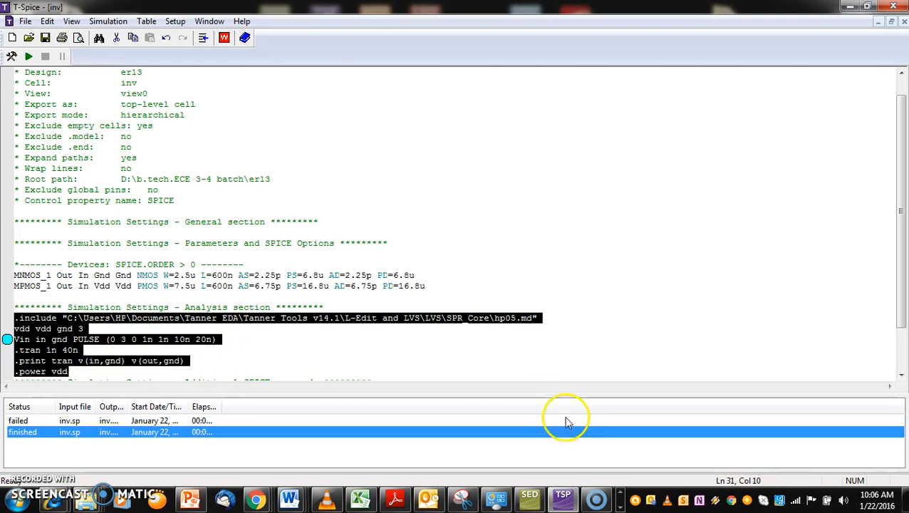
# Switch to the file browser and open the folder b.tech.ECE 3-4 batch\er13 on drive Academics (D:)
pyautogui.click(848, 6)
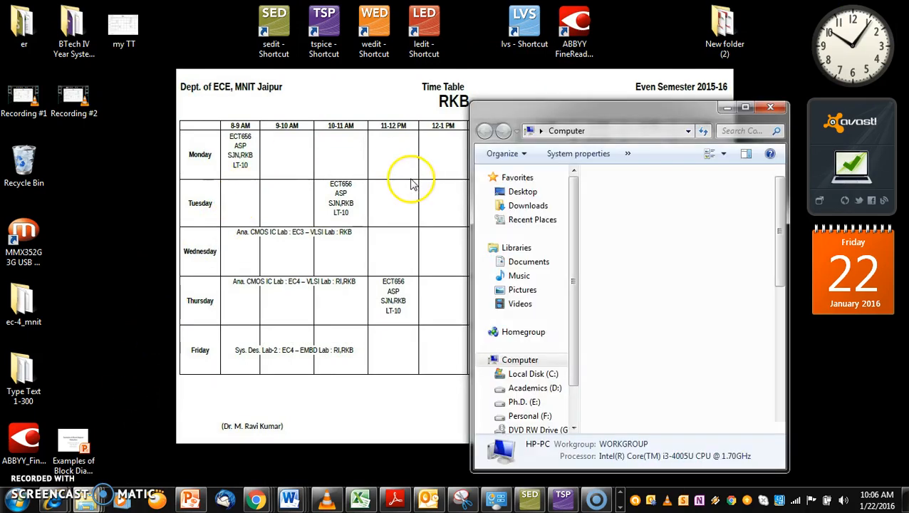
pyautogui.click(657, 243)
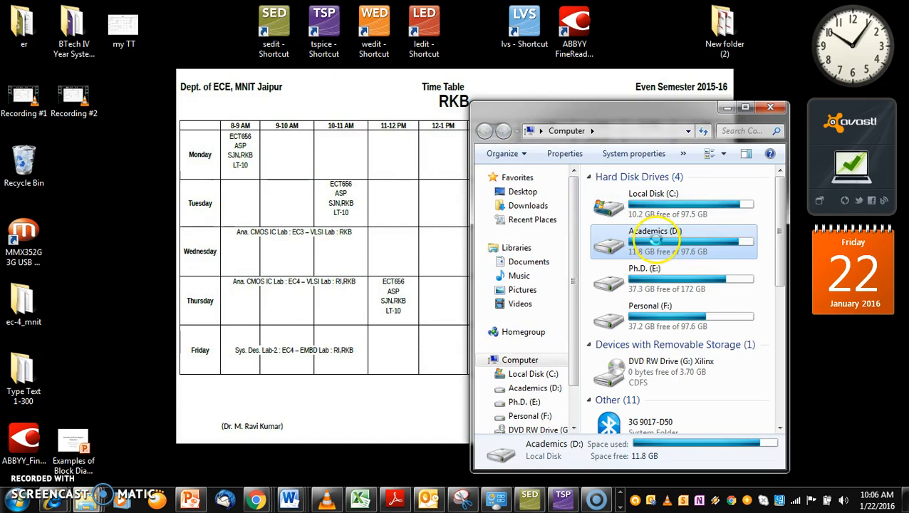
pyautogui.doubleClick(656, 241)
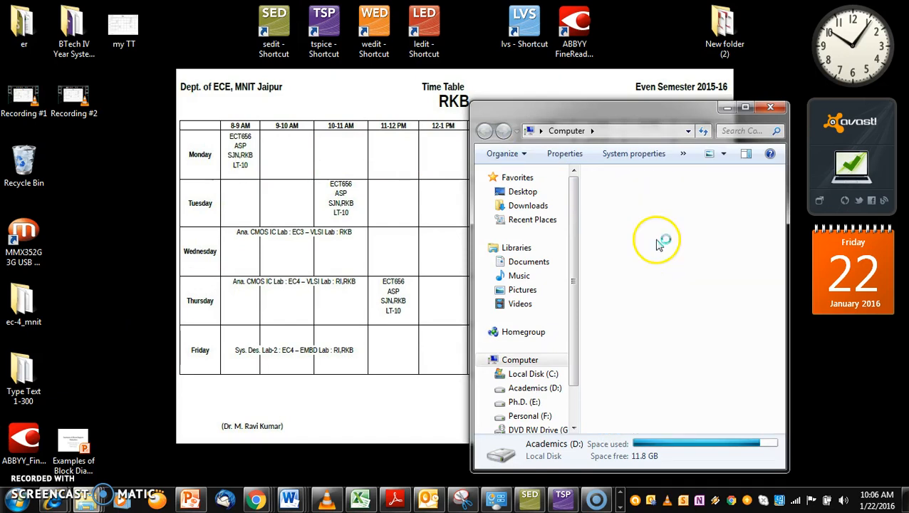
pyautogui.click(745, 107)
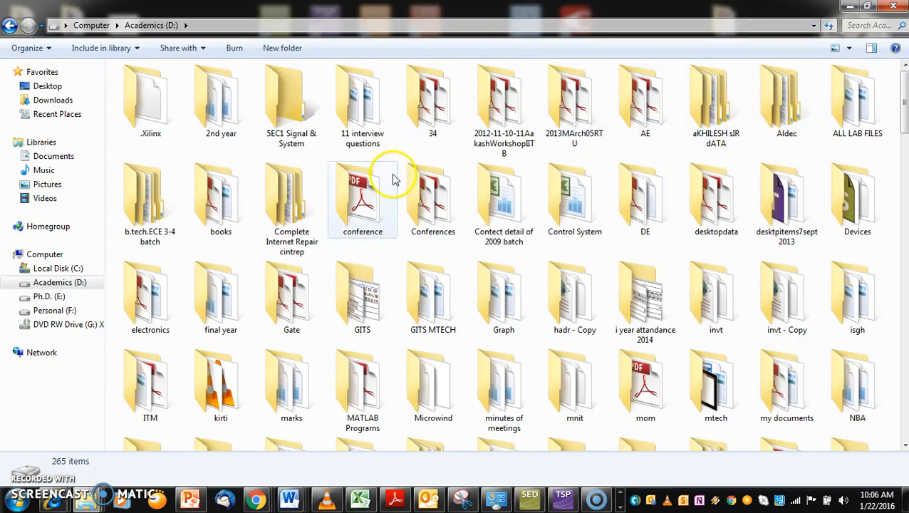
pyautogui.doubleClick(163, 207)
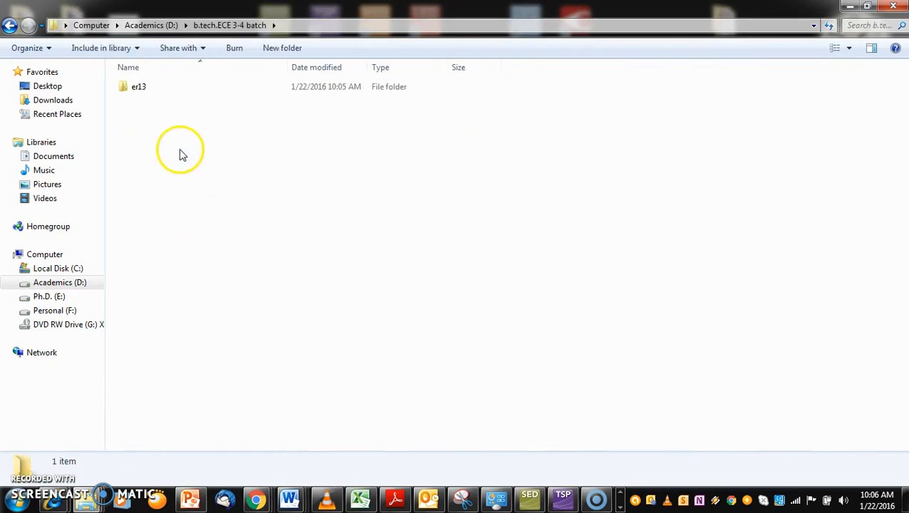
pyautogui.doubleClick(148, 90)
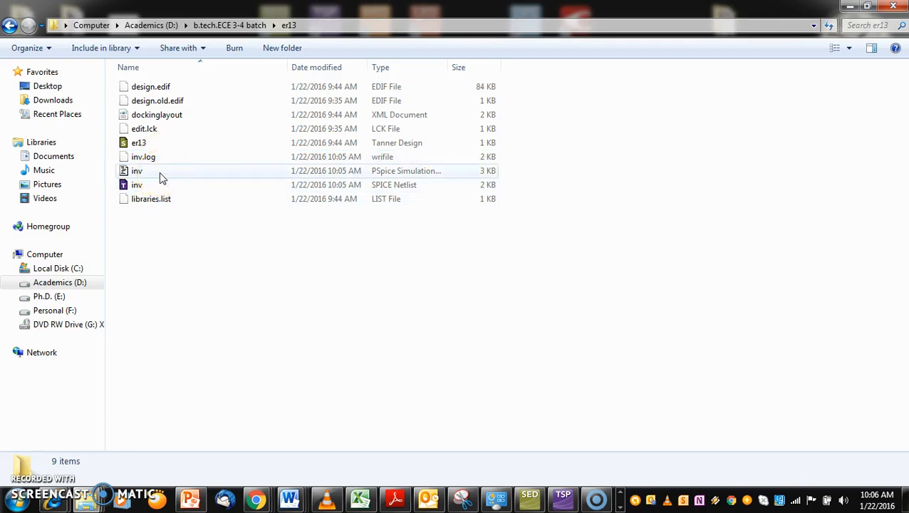
# Open the inv simulation output file (inv.out) in Notepad and maximize its window
pyautogui.rightClick(159, 171)
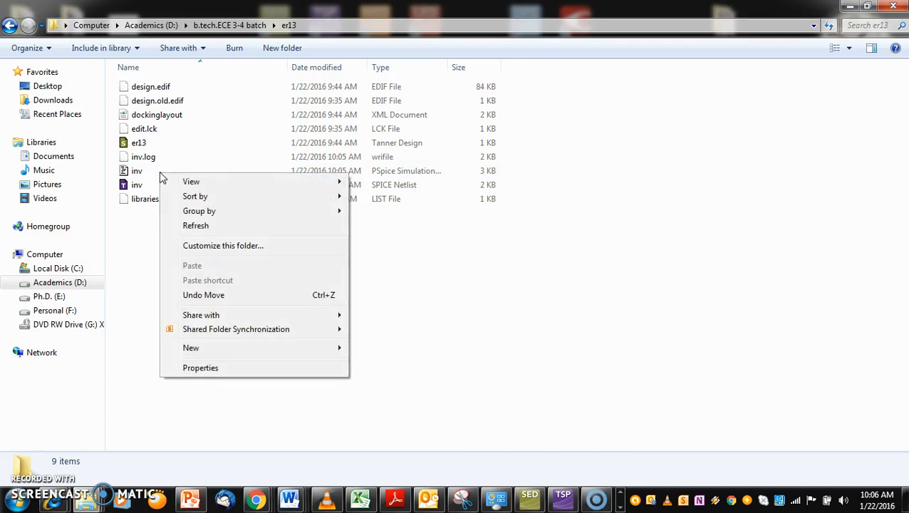
pyautogui.click(203, 249)
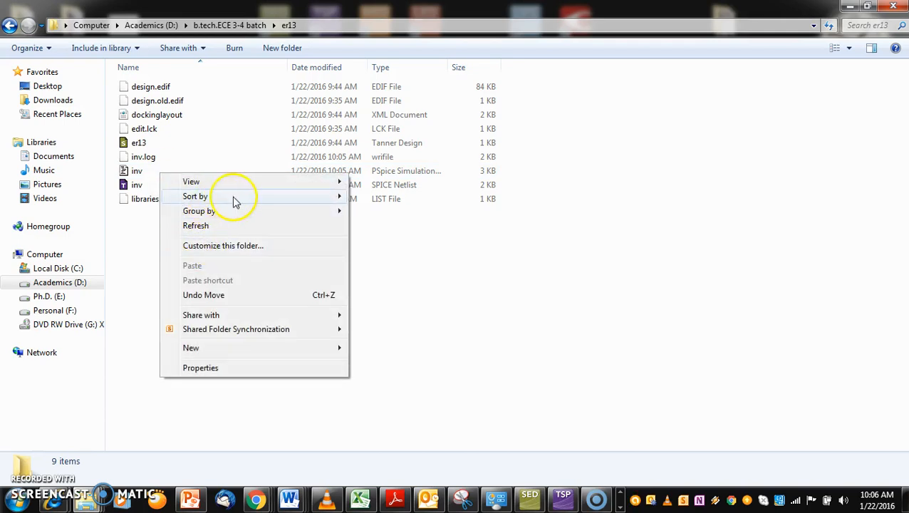
pyautogui.click(138, 189)
pyautogui.click(138, 172)
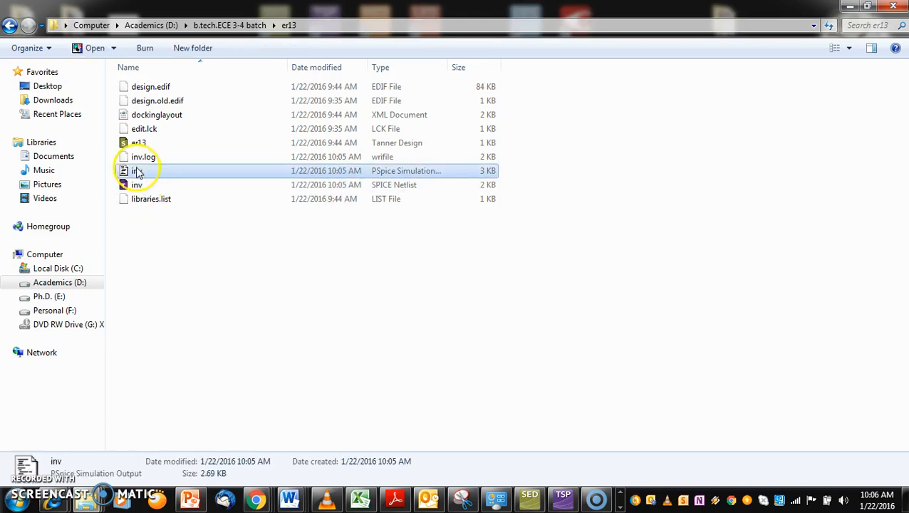
pyautogui.rightClick(138, 173)
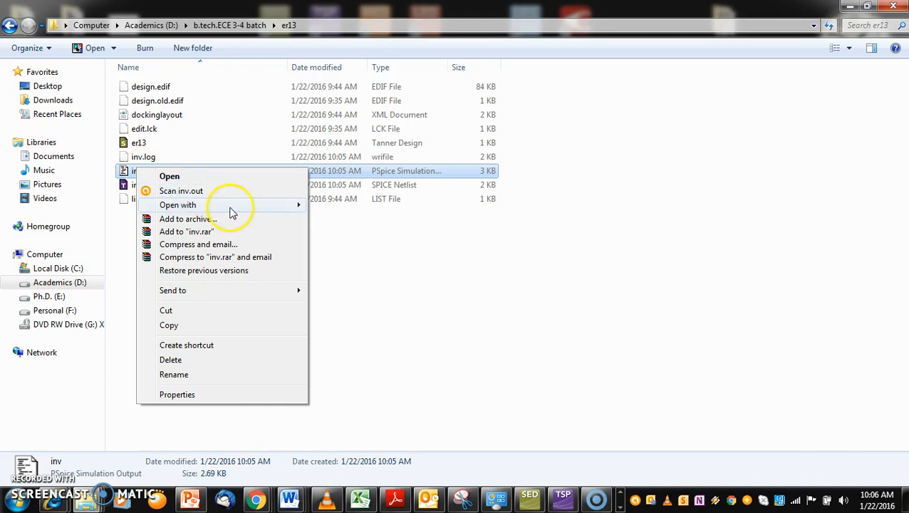
pyautogui.moveTo(276, 214)
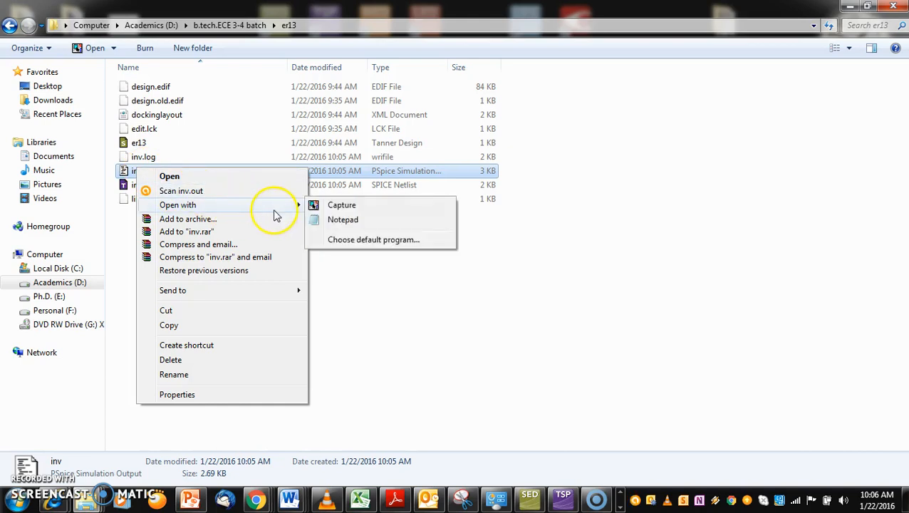
pyautogui.click(341, 222)
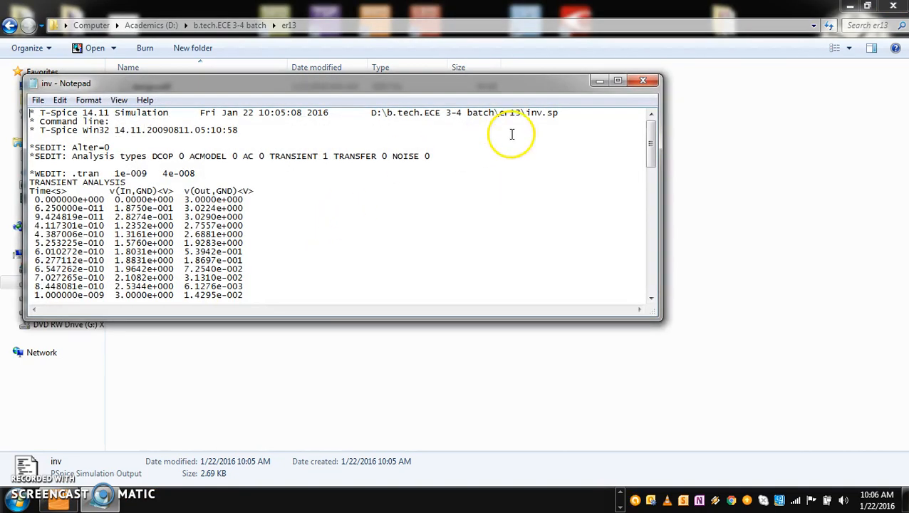
pyautogui.click(618, 80)
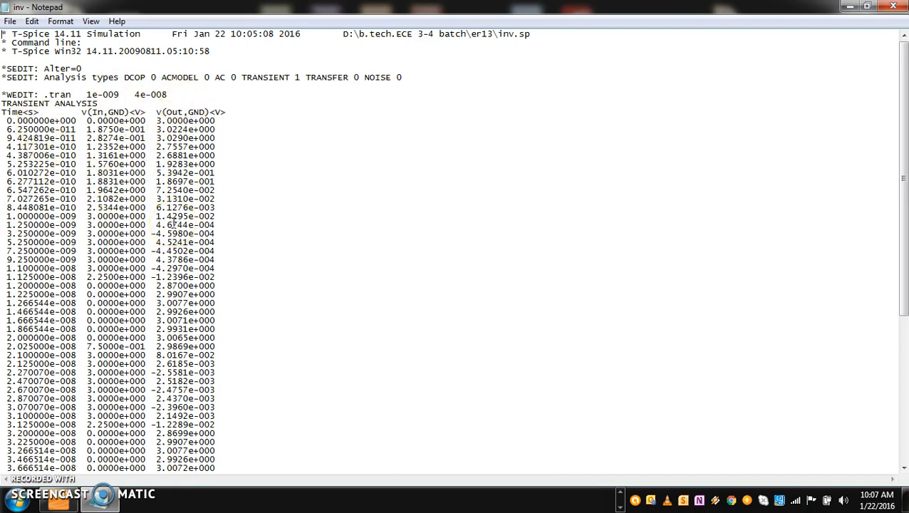
# Examine the .tran time parameters and, under Power Results, the vdd time range and average power consumed
pyautogui.moveTo(170, 94); pyautogui.dragTo(92, 91)
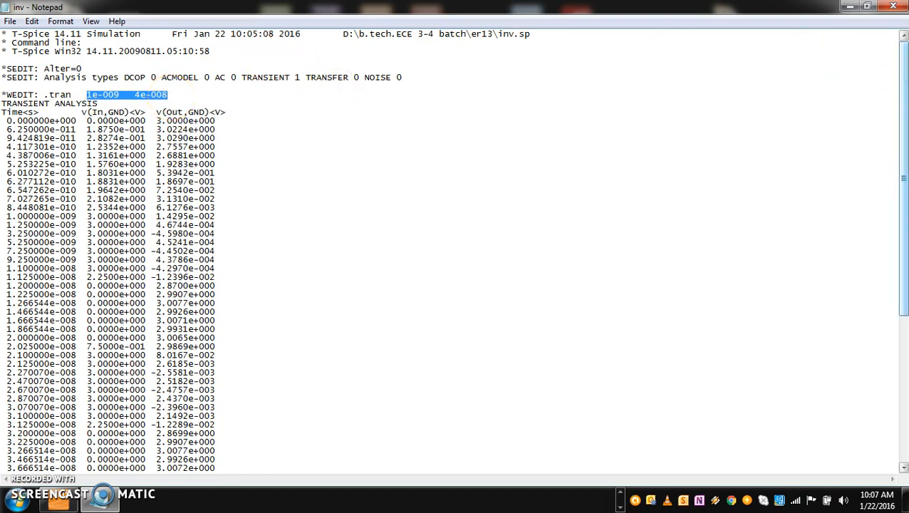
pyautogui.moveTo(904, 71); pyautogui.dragTo(905, 210)
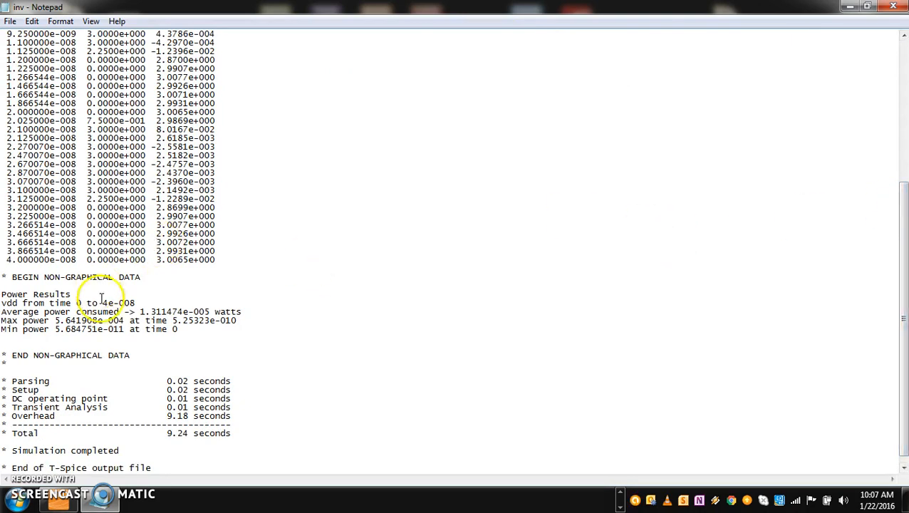
pyautogui.moveTo(139, 303); pyautogui.dragTo(75, 305)
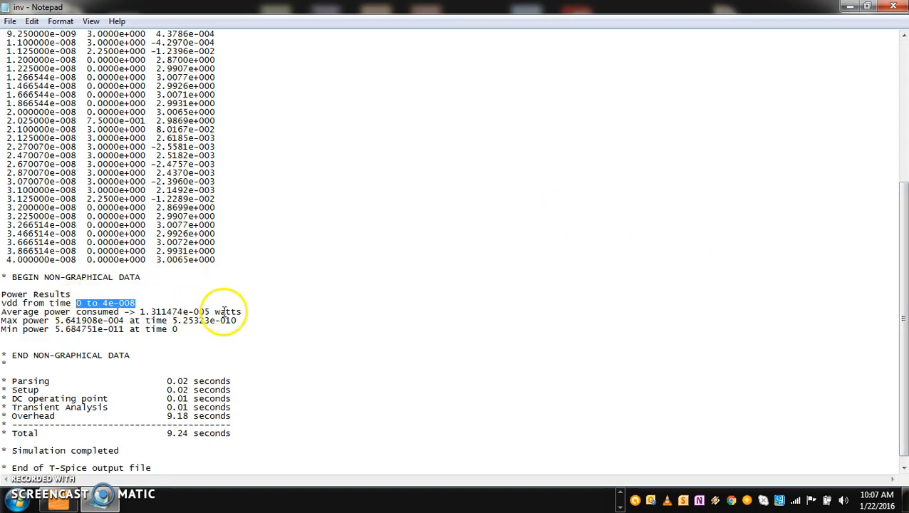
pyautogui.moveTo(140, 311); pyautogui.dragTo(211, 312)
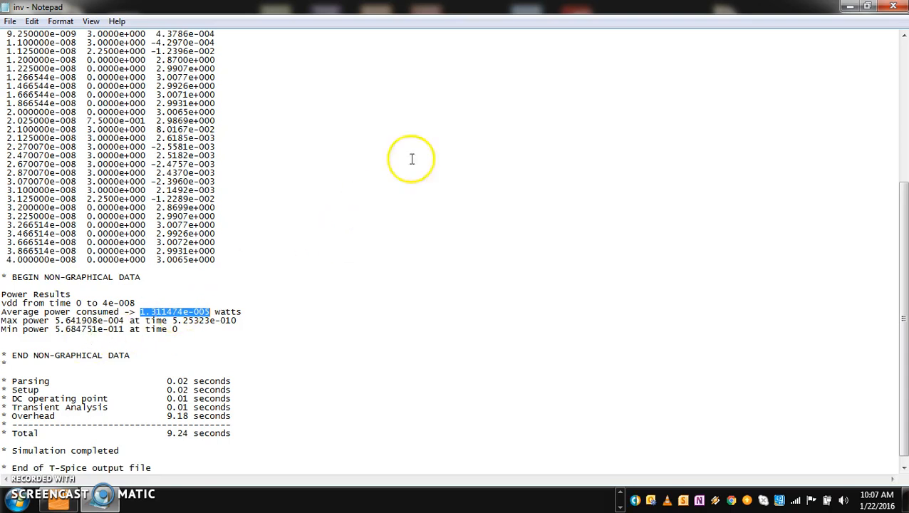
# Leave the simulation output, close its folder and switch to the inv schematic in S-Edit
pyautogui.click(849, 9)
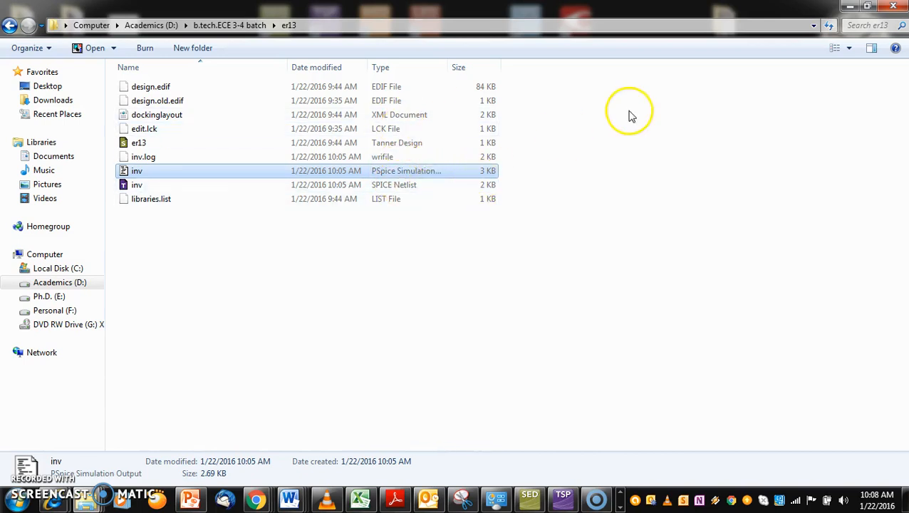
pyautogui.click(895, 7)
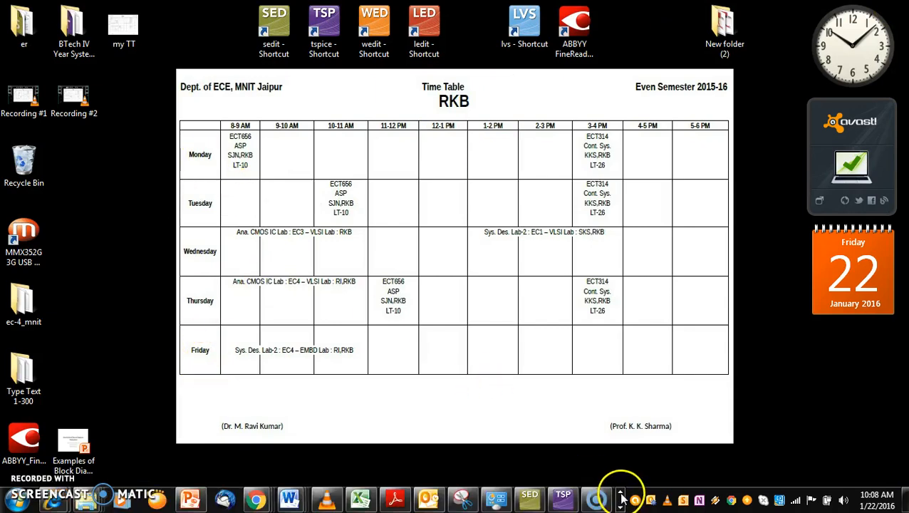
pyautogui.click(564, 497)
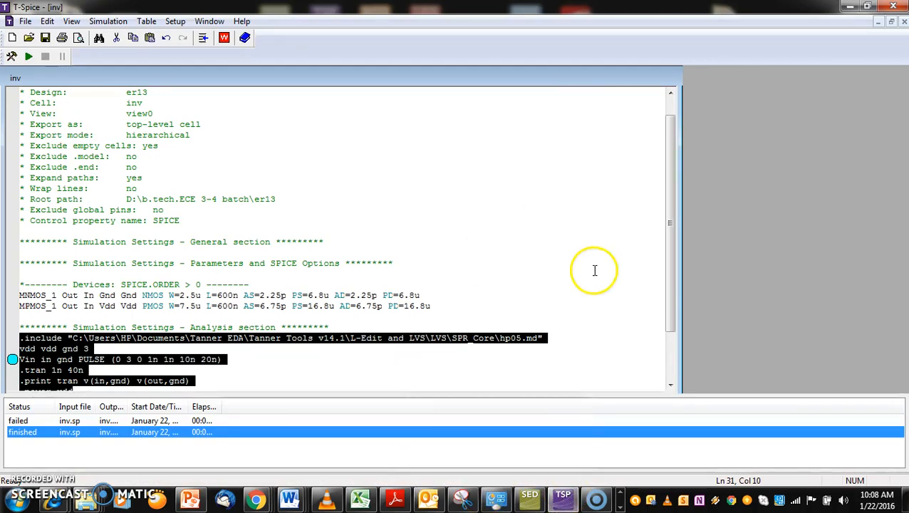
pyautogui.click(852, 11)
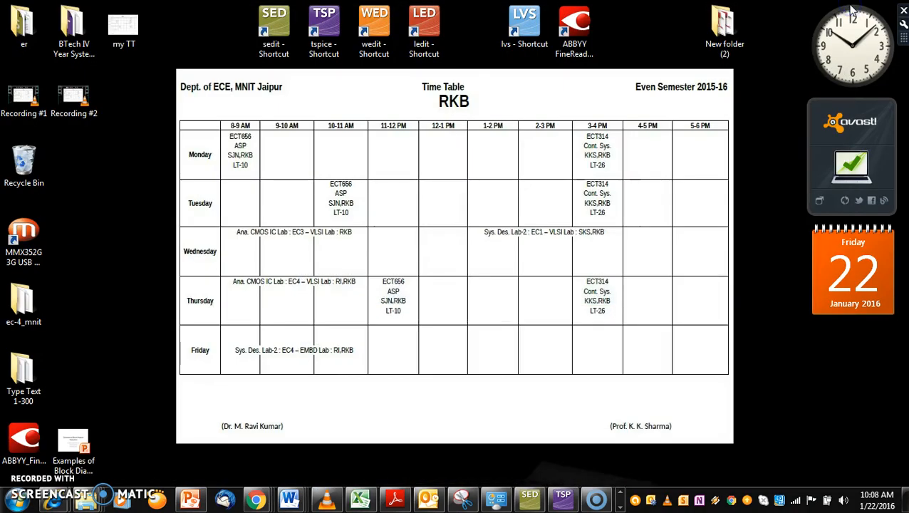
pyautogui.click(275, 45)
pyautogui.click(276, 44)
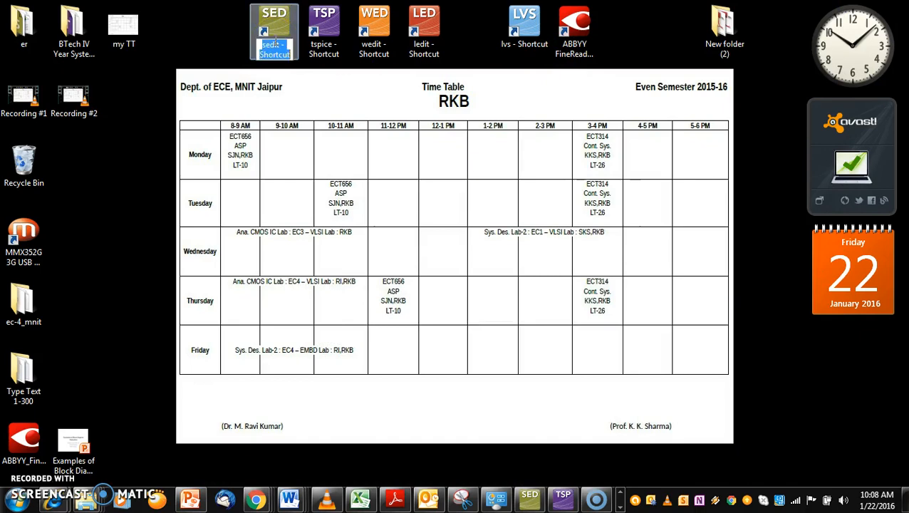
pyautogui.click(531, 495)
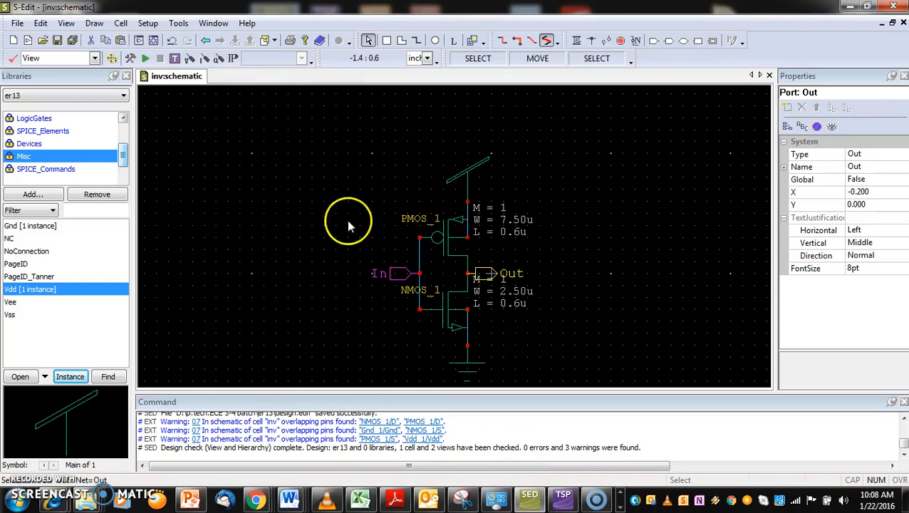
# Generate a symbol for cell inv of design er13 from view0 with the default port preferences, using the replace mode
pyautogui.click(120, 23)
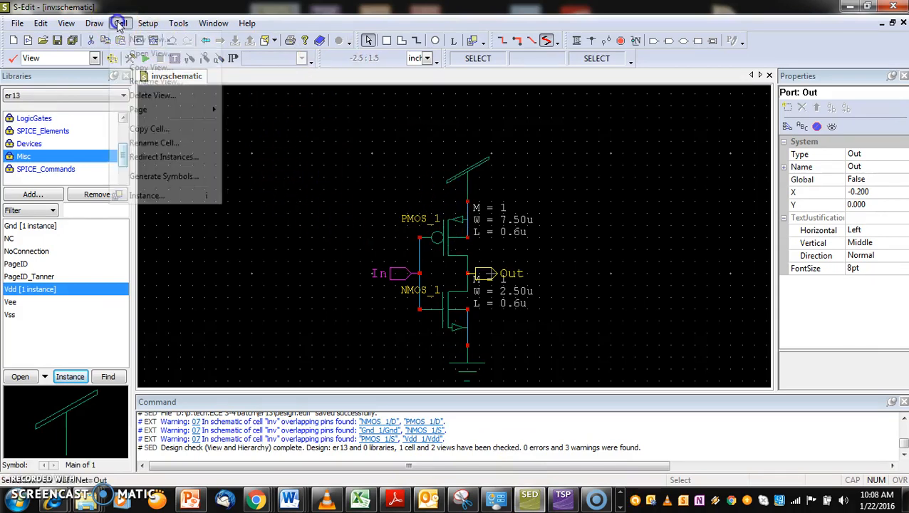
pyautogui.click(154, 180)
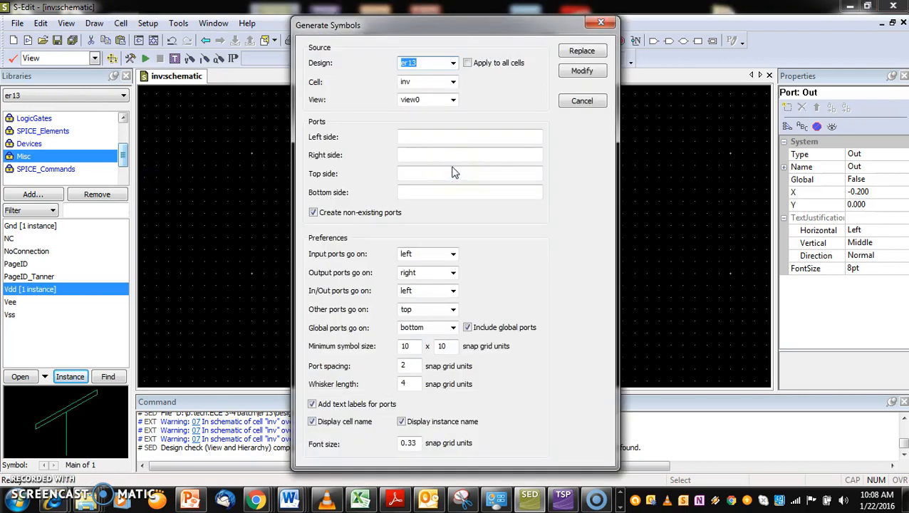
pyautogui.click(581, 50)
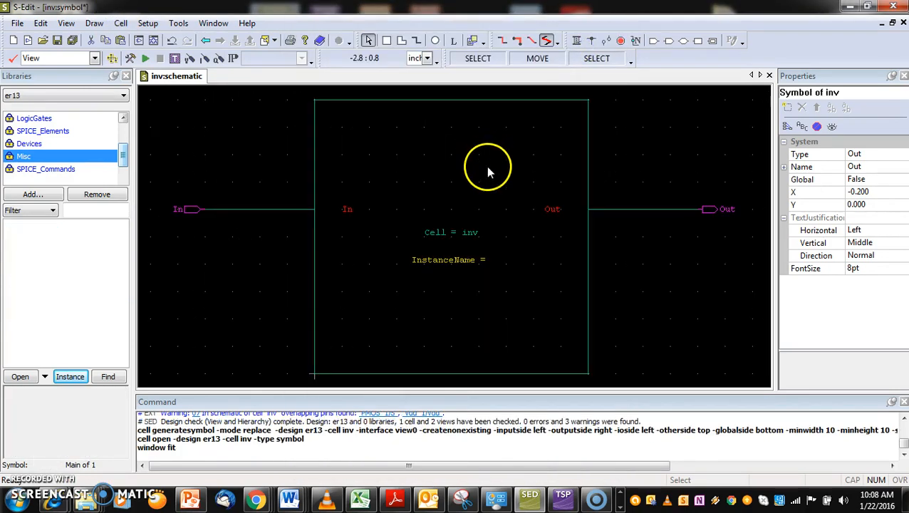
# Delete the generated symbol's rectangular box and its central Cell and InstanceName labels
pyautogui.click(480, 102)
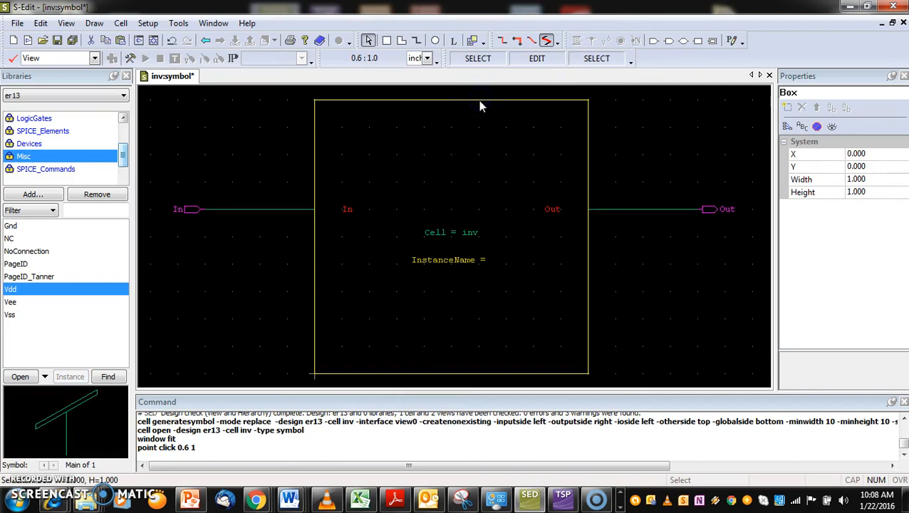
pyautogui.press('Delete')
pyautogui.moveTo(415, 221); pyautogui.dragTo(489, 286)
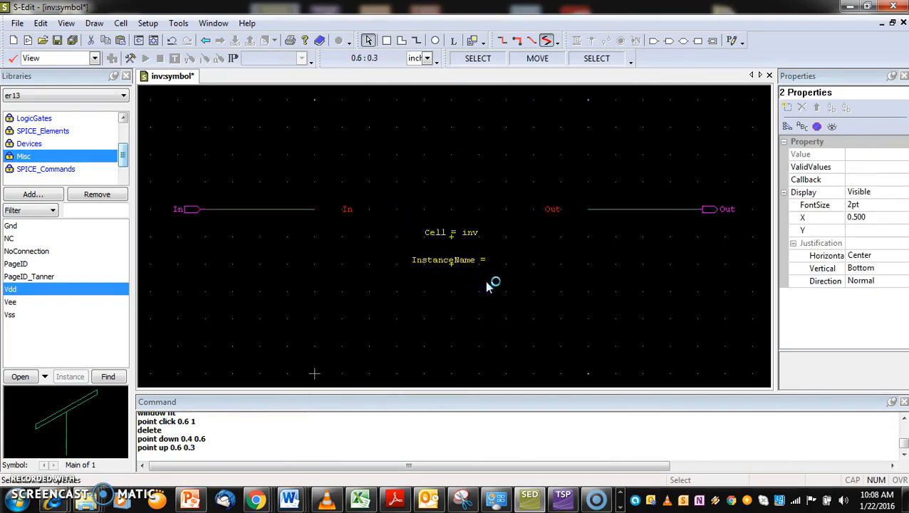
pyautogui.press('Delete')
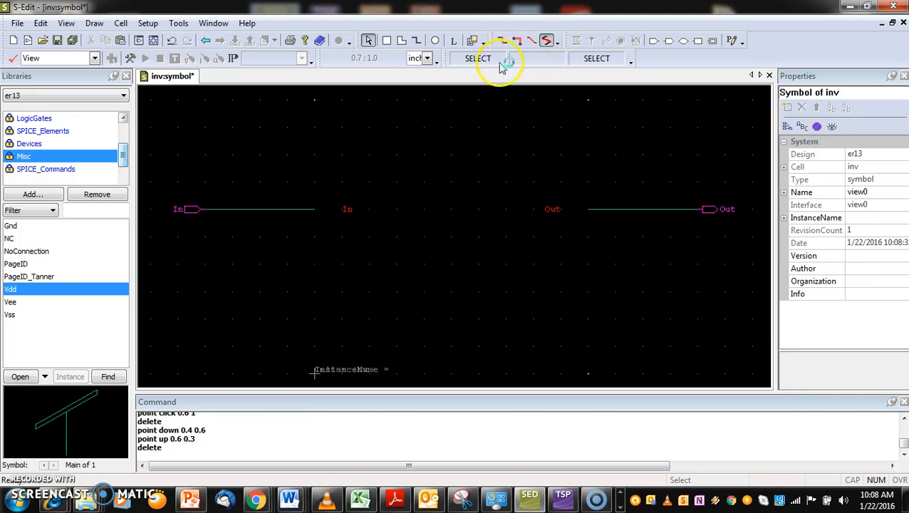
# Draw a closed all-angle triangular path at the In line's end with corners (0, 0.8), (0, 0.4) and (0.4, 0.6)
pyautogui.click(417, 41)
pyautogui.click(546, 41)
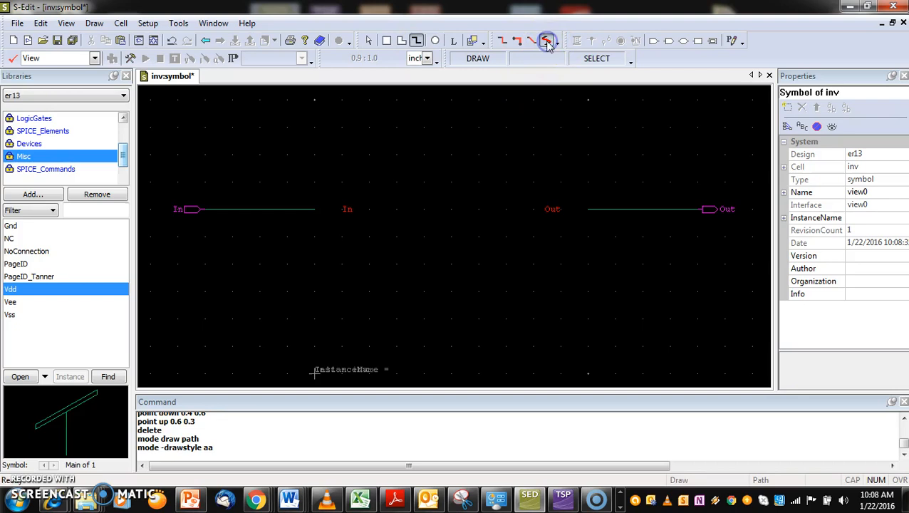
pyautogui.click(546, 42)
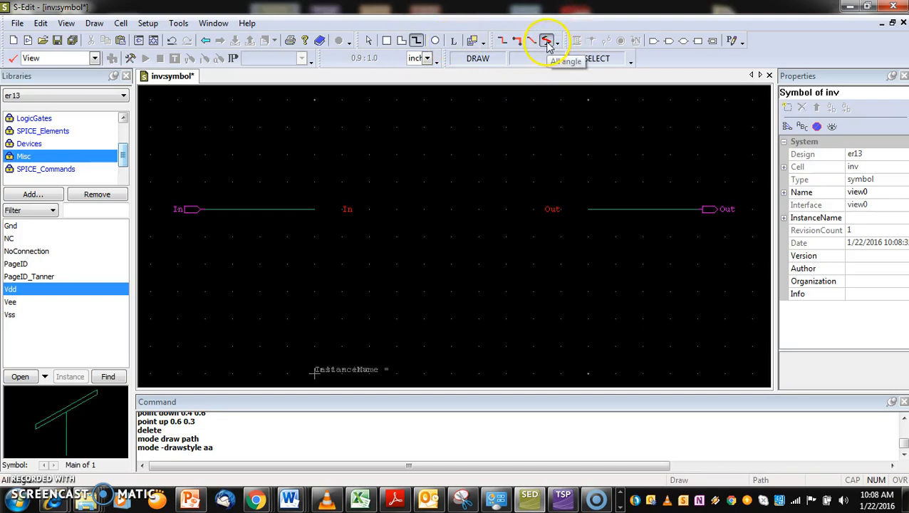
pyautogui.click(547, 41)
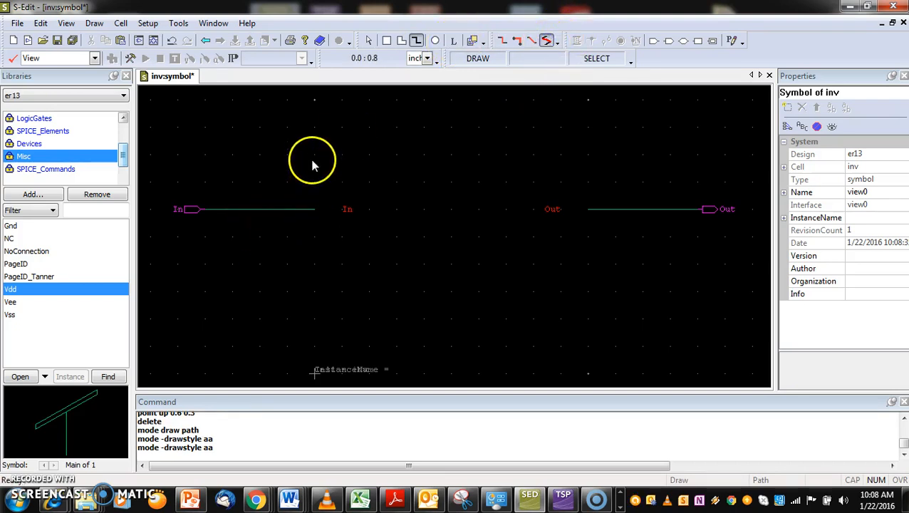
pyautogui.moveTo(314, 155)
pyautogui.mouseDown()
pyautogui.moveTo(313, 263)
pyautogui.moveTo(382, 255)
pyautogui.moveTo(424, 211)
pyautogui.moveTo(349, 163)
pyautogui.moveTo(314, 155)
pyautogui.mouseUp()
pyautogui.doubleClick(314, 155)
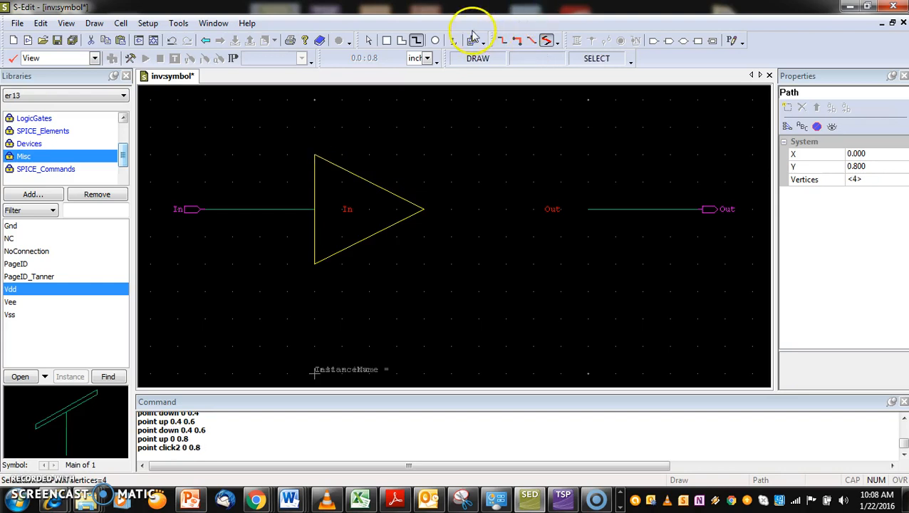
# Draw a circle of radius 0.1 centred at (0.5, 0.6) so it touches the triangle's tip
pyautogui.click(435, 40)
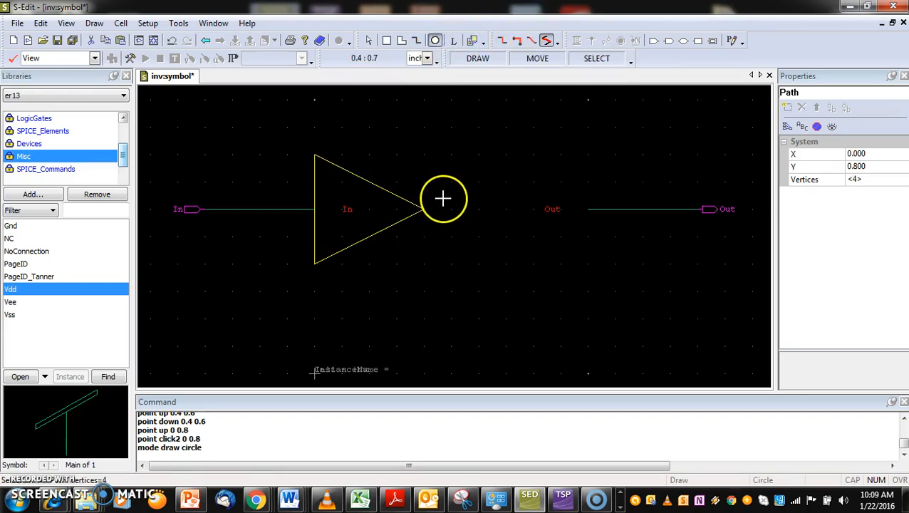
pyautogui.click(457, 219)
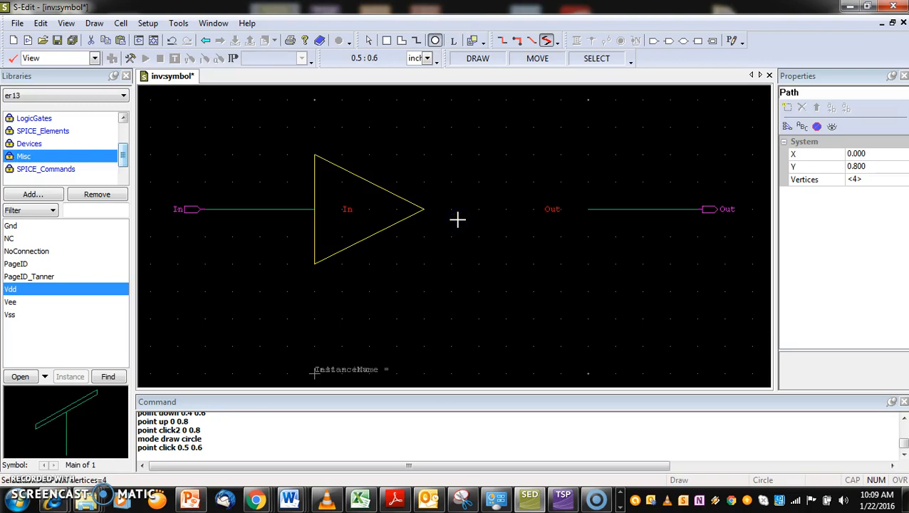
pyautogui.click(457, 219)
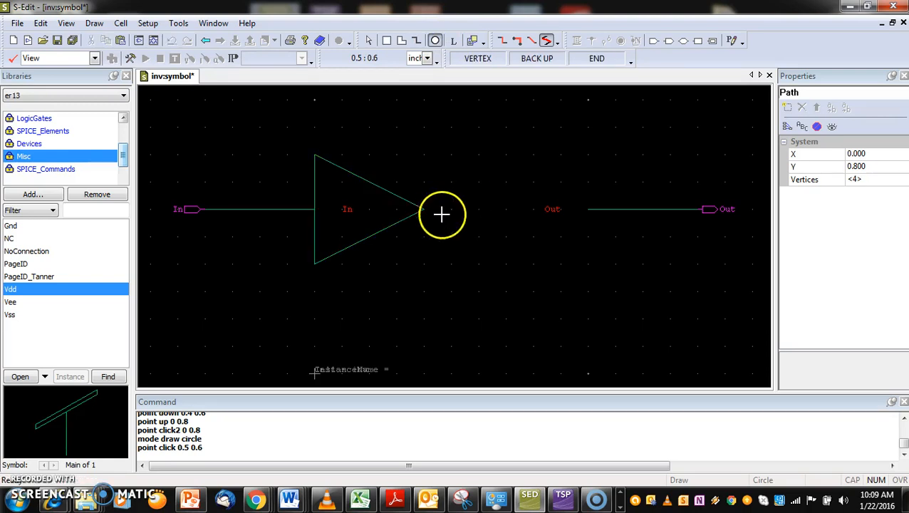
pyautogui.moveTo(460, 214); pyautogui.dragTo(468, 216)
pyautogui.doubleClick(469, 216)
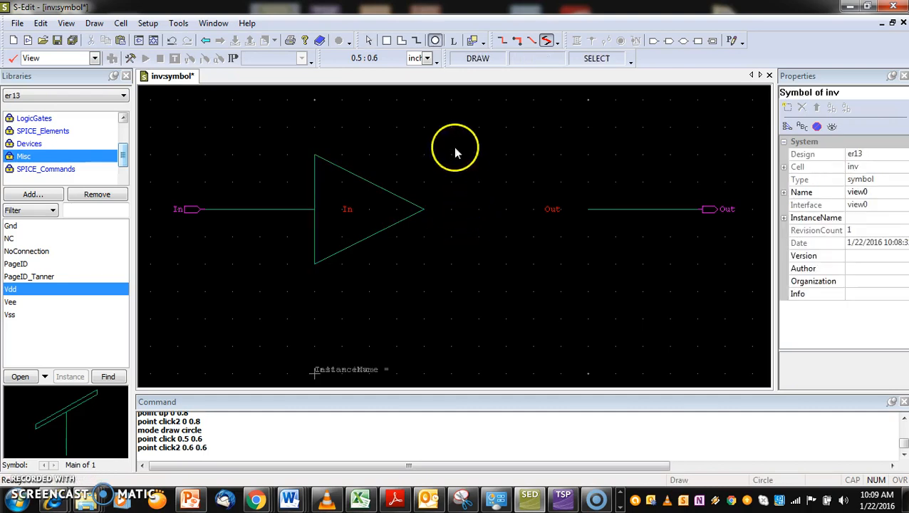
pyautogui.click(457, 213)
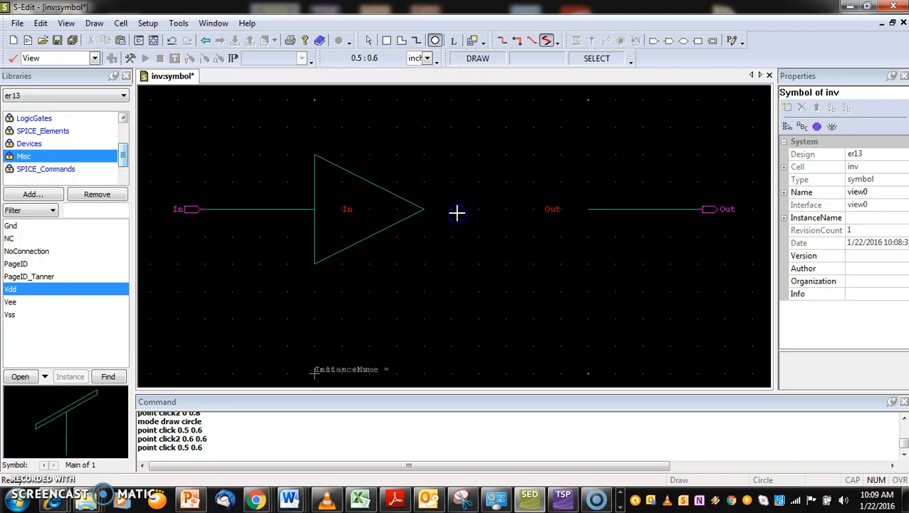
pyautogui.click(457, 212)
pyautogui.moveTo(457, 213); pyautogui.dragTo(484, 223)
pyautogui.click(484, 222)
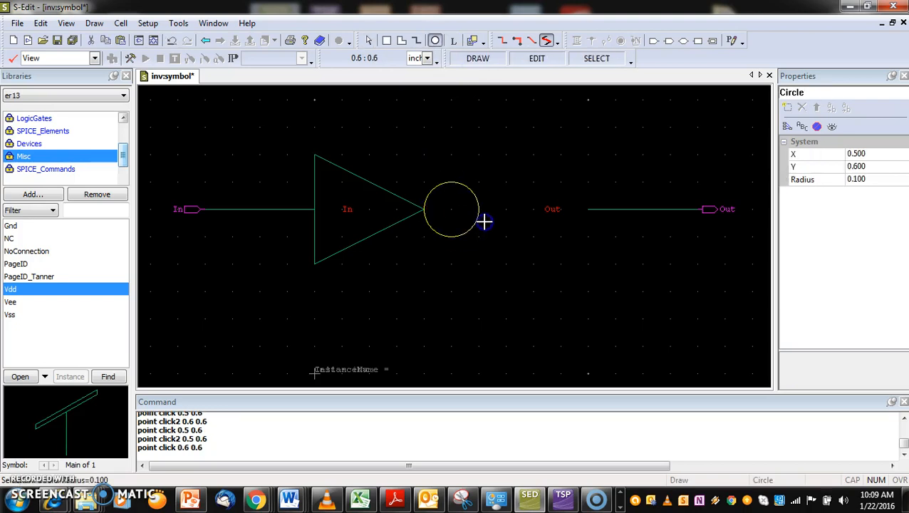
pyautogui.click(485, 222)
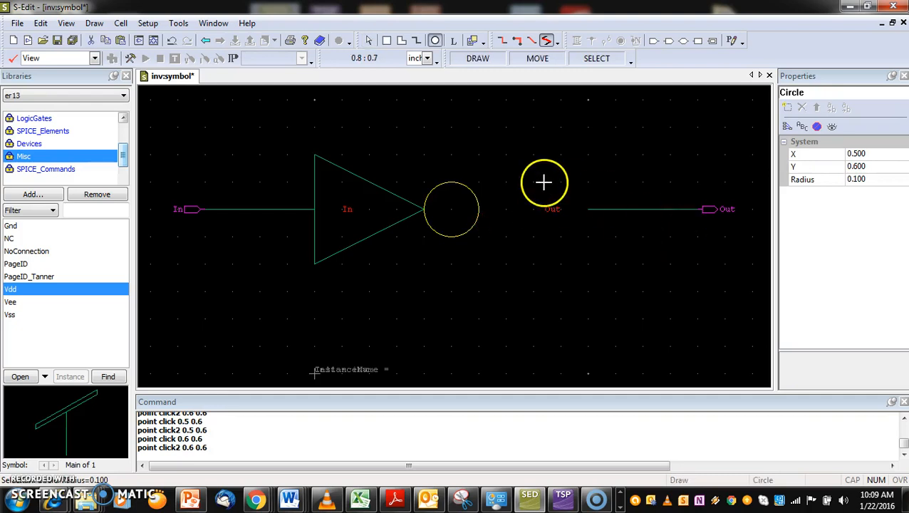
# Move the In text label to the triangle's vertical edge at X 0 and the Out text label inside its tip at about X 0.3
pyautogui.click(369, 40)
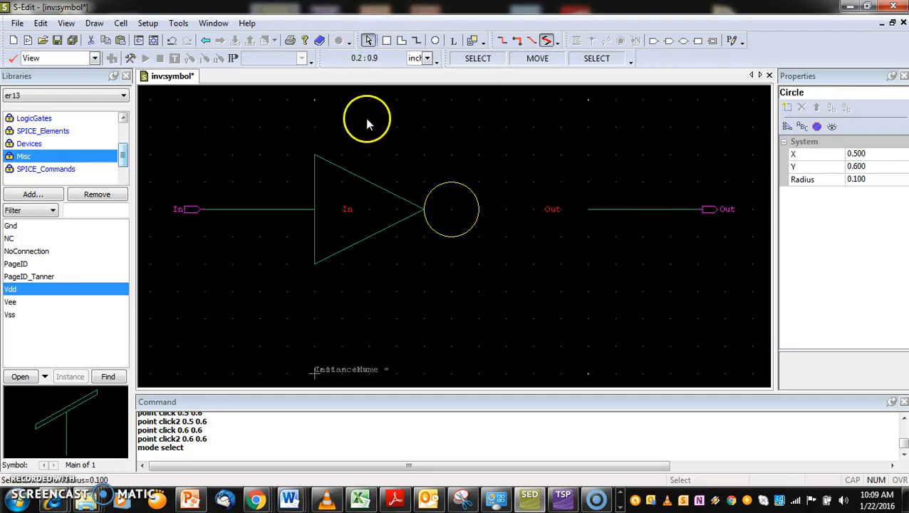
pyautogui.click(347, 211)
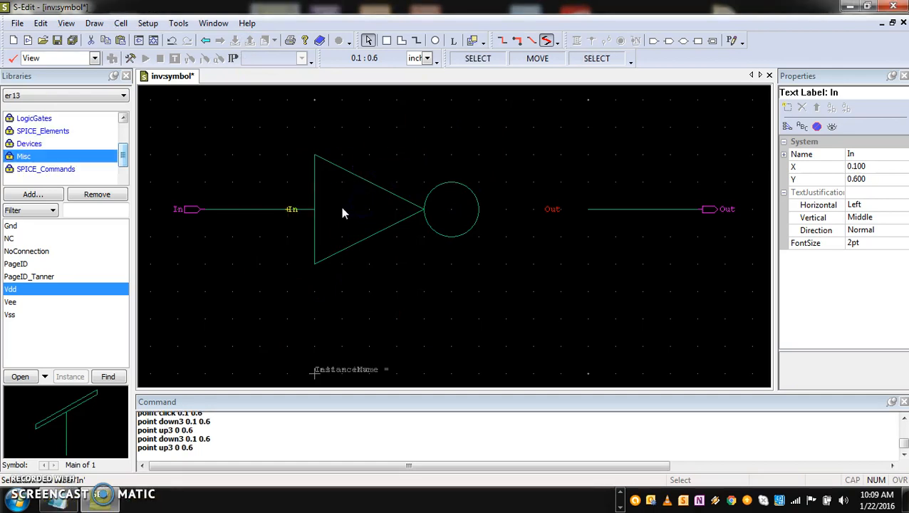
pyautogui.moveTo(293, 211); pyautogui.dragTo(319, 210)
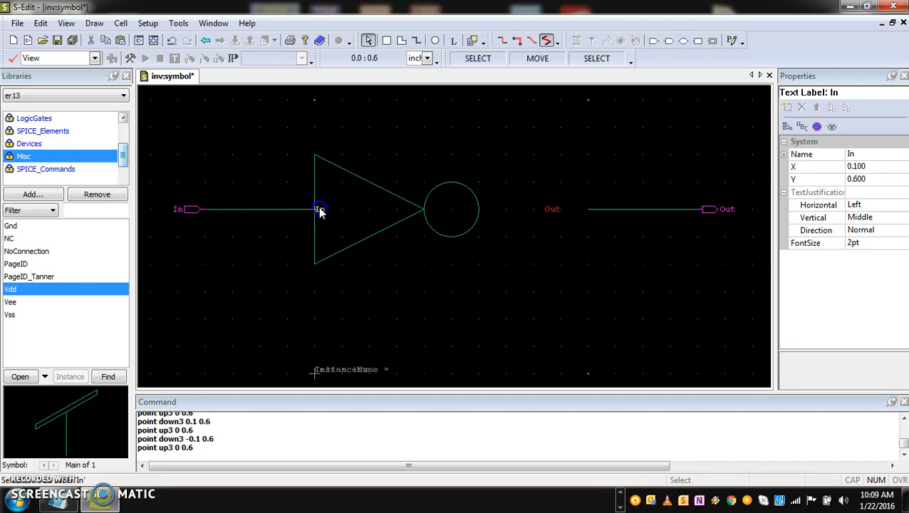
pyautogui.click(553, 211)
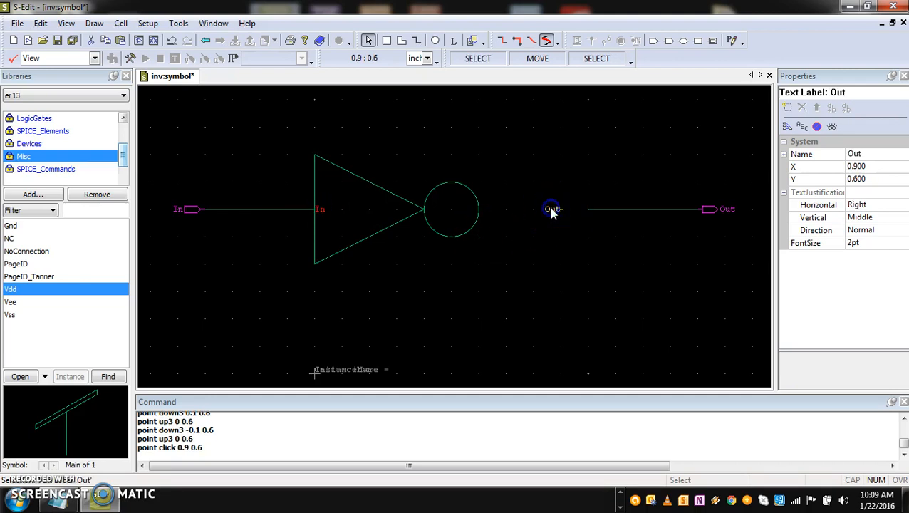
pyautogui.moveTo(553, 211); pyautogui.dragTo(411, 212)
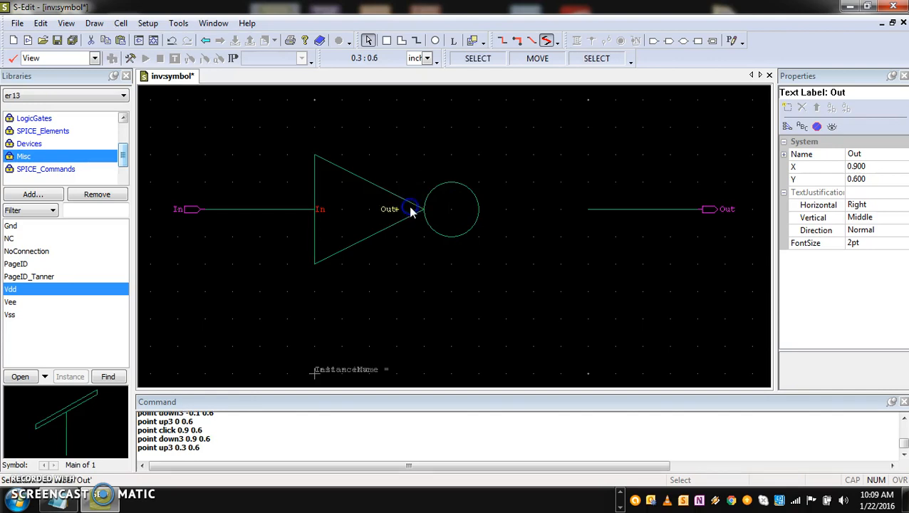
# Move the output line to the circle's outer edge, shorten it to end at X 0.7, and attach the Out port to its end
pyautogui.click(628, 210)
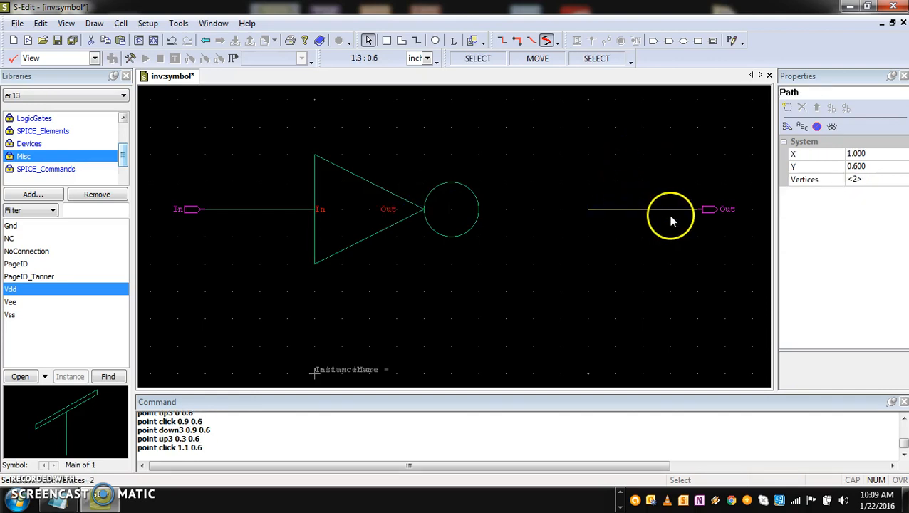
pyautogui.moveTo(667, 209); pyautogui.dragTo(548, 210)
pyautogui.moveTo(501, 210); pyautogui.dragTo(502, 209, button='middle')
pyautogui.moveTo(677, 197); pyautogui.dragTo(741, 238)
pyautogui.moveTo(715, 209); pyautogui.dragTo(525, 208)
# Shorten the input line to start at X -0.1 and move the In port onto its outer end
pyautogui.click(221, 210)
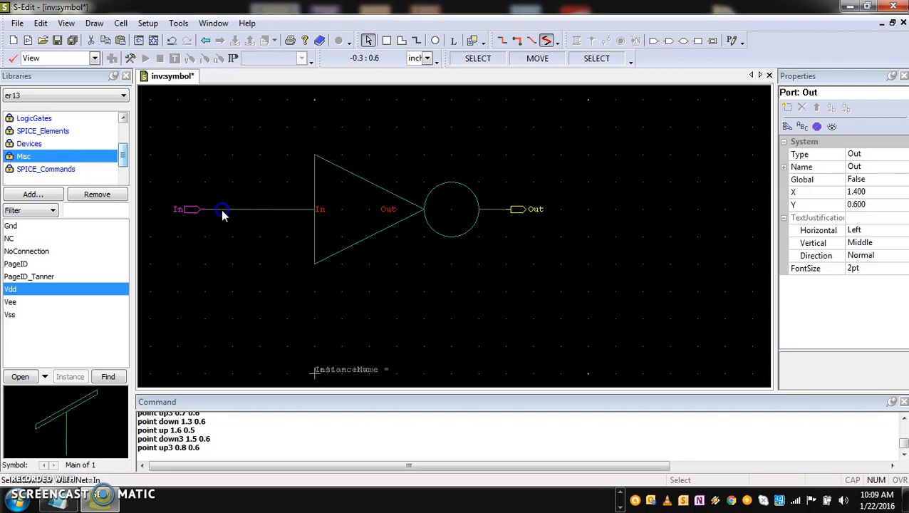
pyautogui.moveTo(209, 208); pyautogui.dragTo(280, 212)
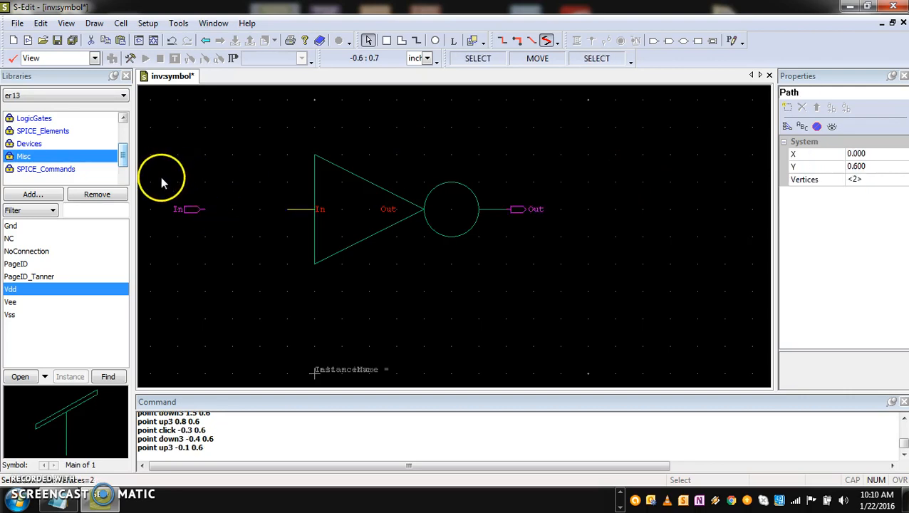
pyautogui.moveTo(163, 179); pyautogui.dragTo(287, 223)
pyautogui.click(260, 239)
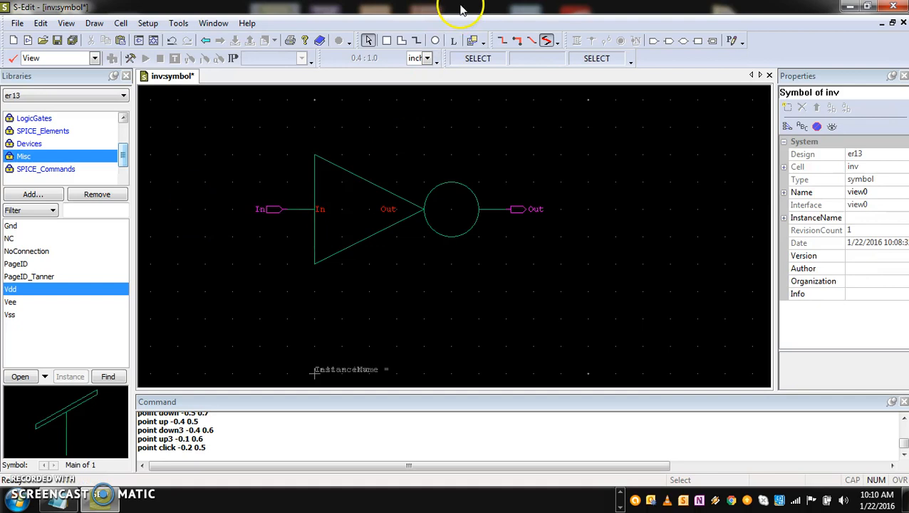
# Place a text label INV at (0.1, 0.5) inside the triangle with 8 pt font and Down direction
pyautogui.click(454, 40)
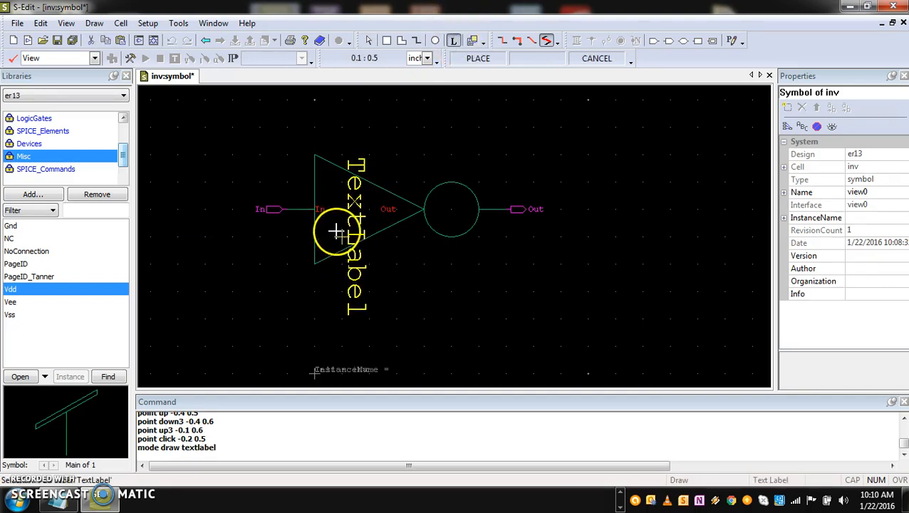
pyautogui.click(335, 228)
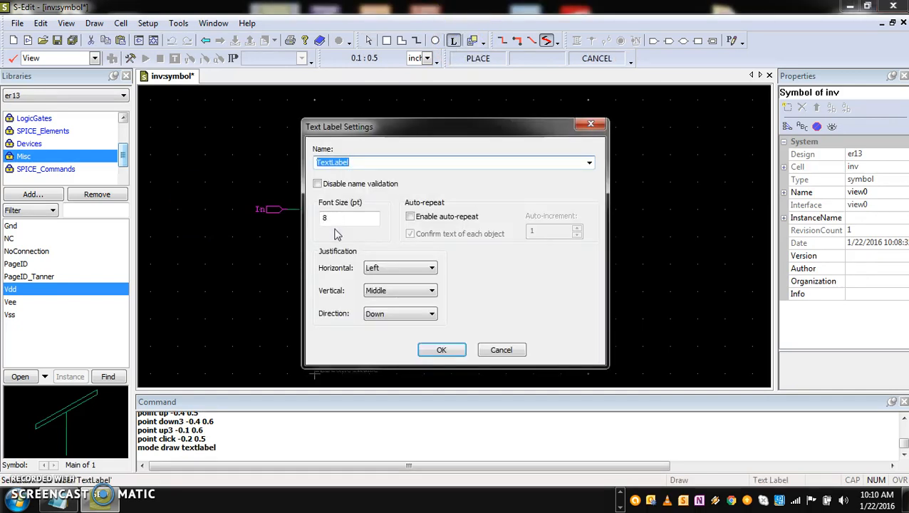
pyautogui.write('INV')
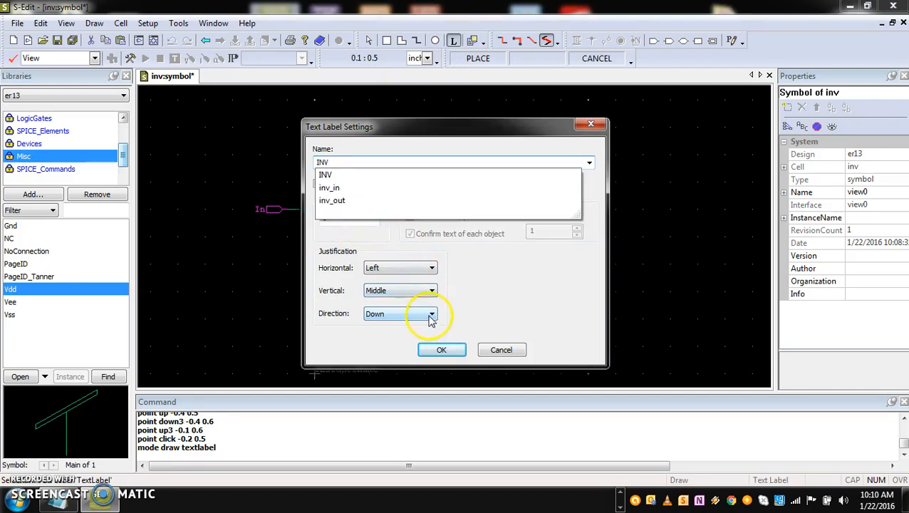
pyautogui.click(448, 349)
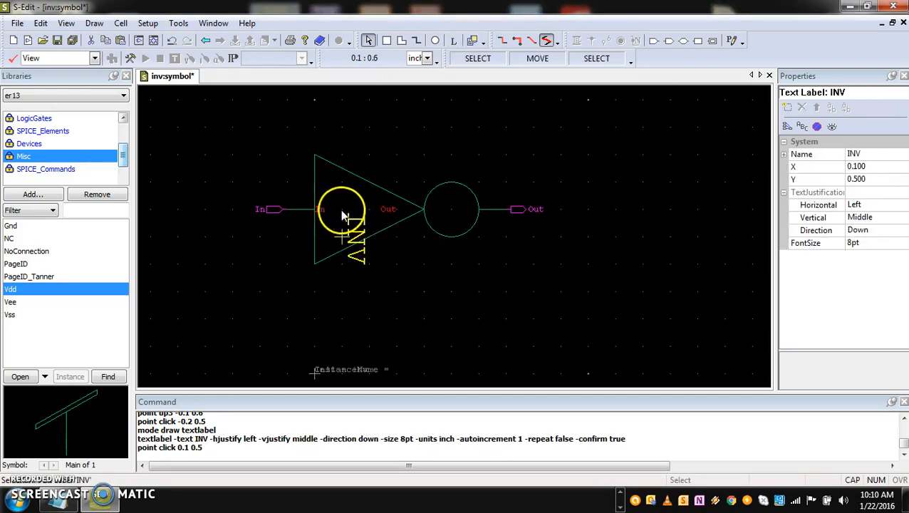
# Set the INV label's font size to 12 pt and its Y position to 0.600
pyautogui.click(351, 237)
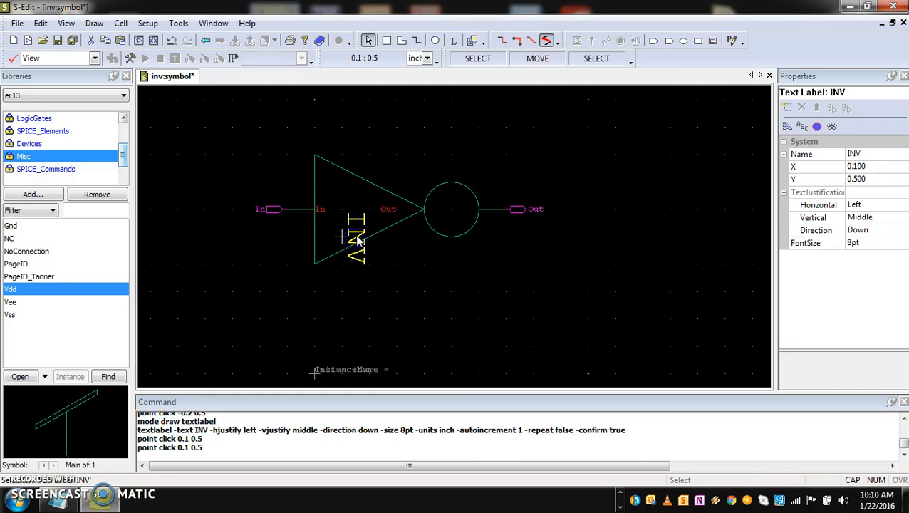
pyautogui.click(852, 243)
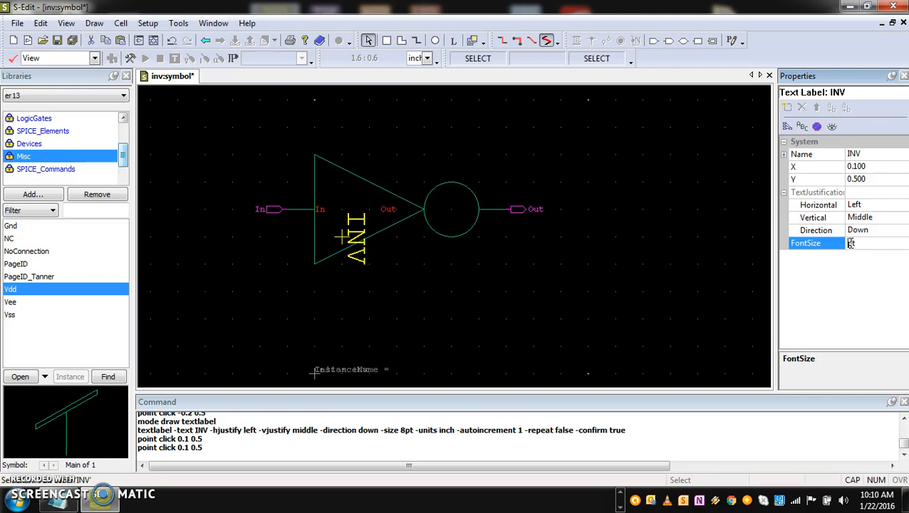
pyautogui.click(813, 303)
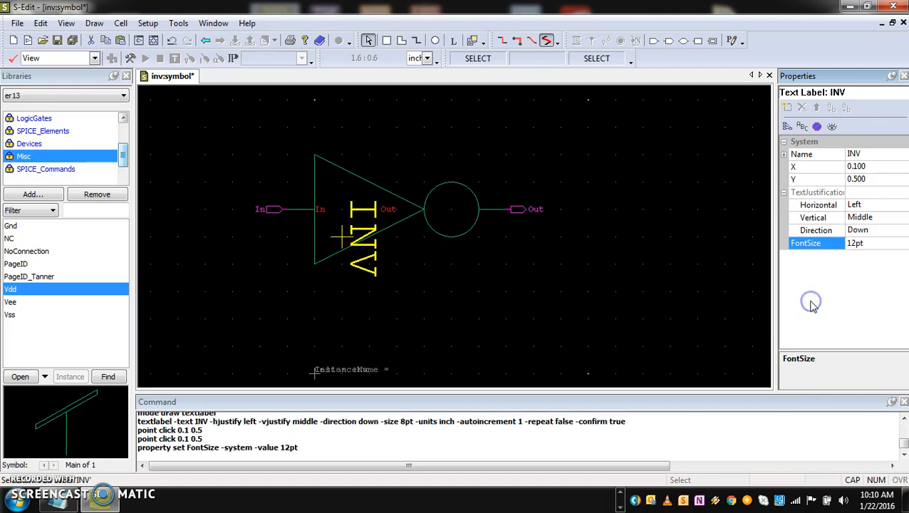
pyautogui.click(868, 167)
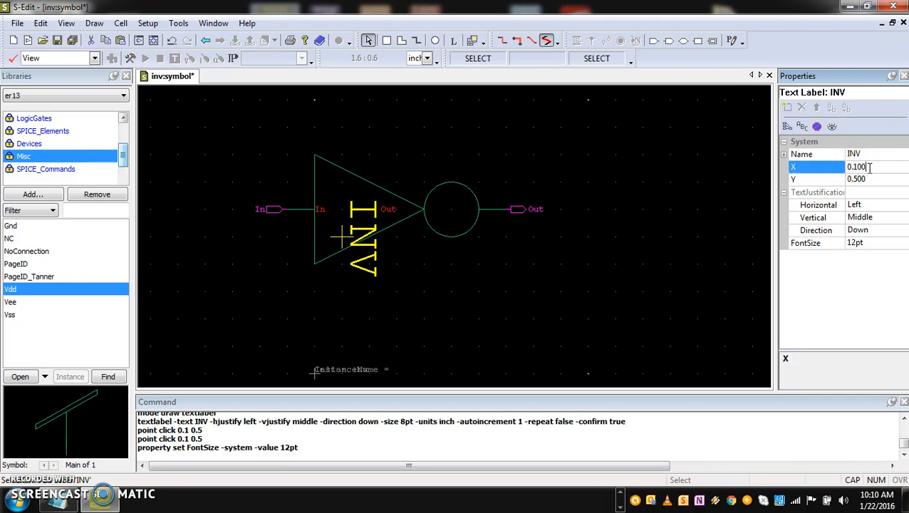
pyautogui.click(857, 179)
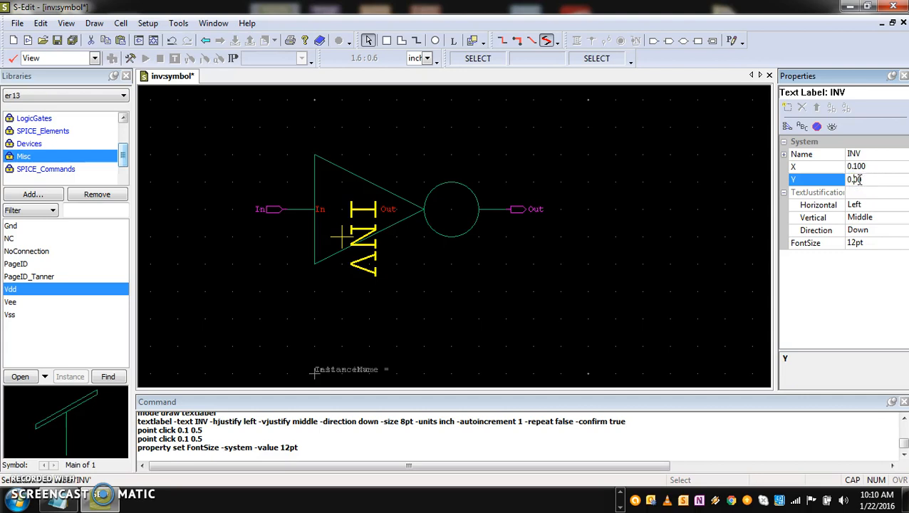
pyautogui.press('Return')
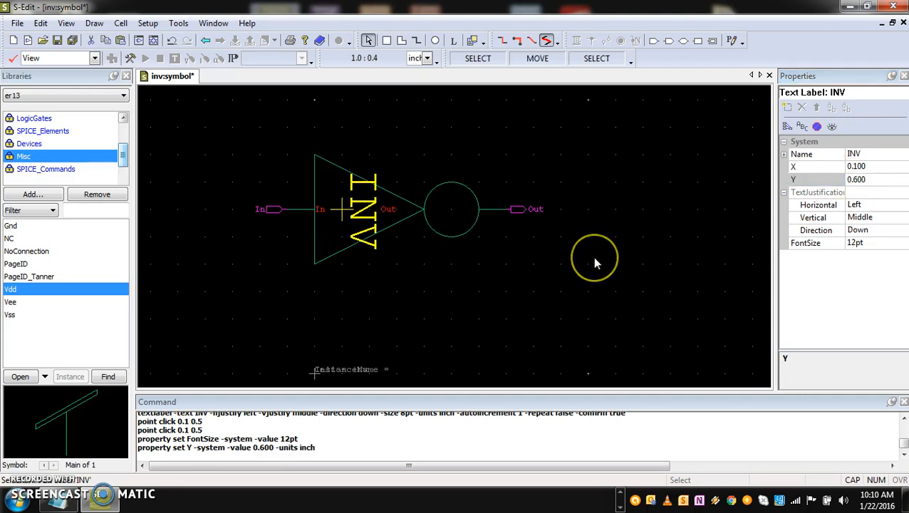
# Reduce the INV label's font size to 9 pt after trying 11 pt
pyautogui.click(854, 243)
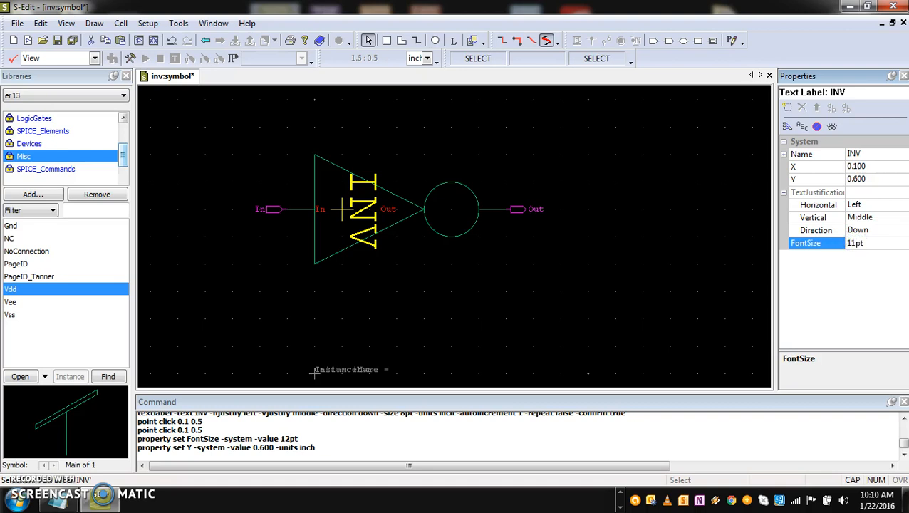
pyautogui.press('Return')
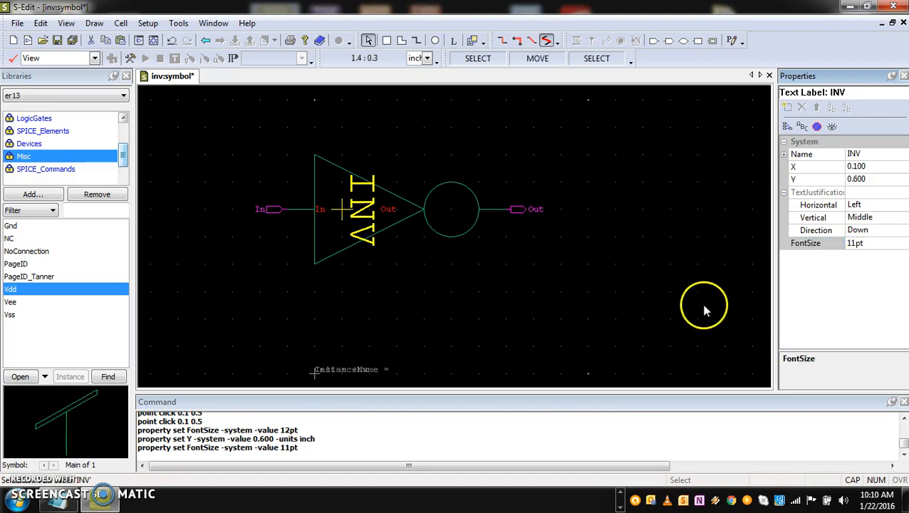
pyautogui.click(854, 243)
pyautogui.write('9')
pyautogui.press('Return')
pyautogui.click(594, 259)
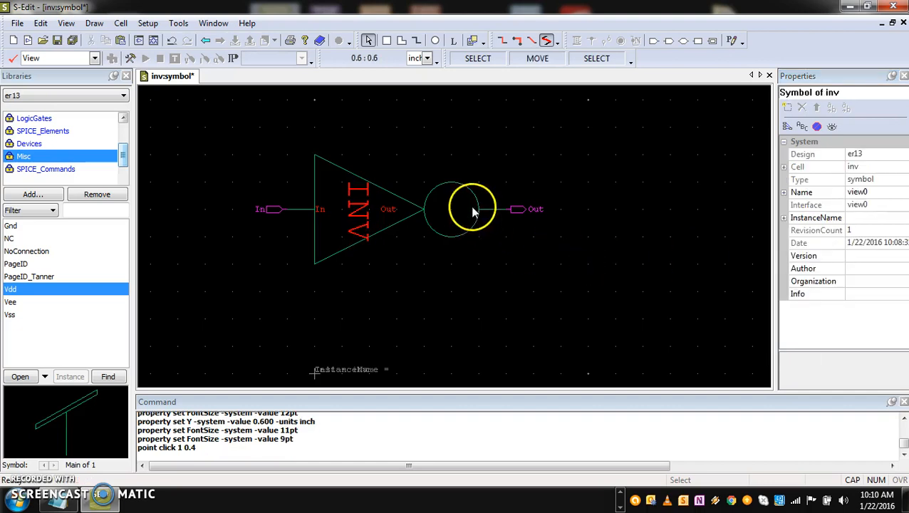
# Set the INV label's X position to 0.08, deselect it, and save the er13 design
pyautogui.click(357, 222)
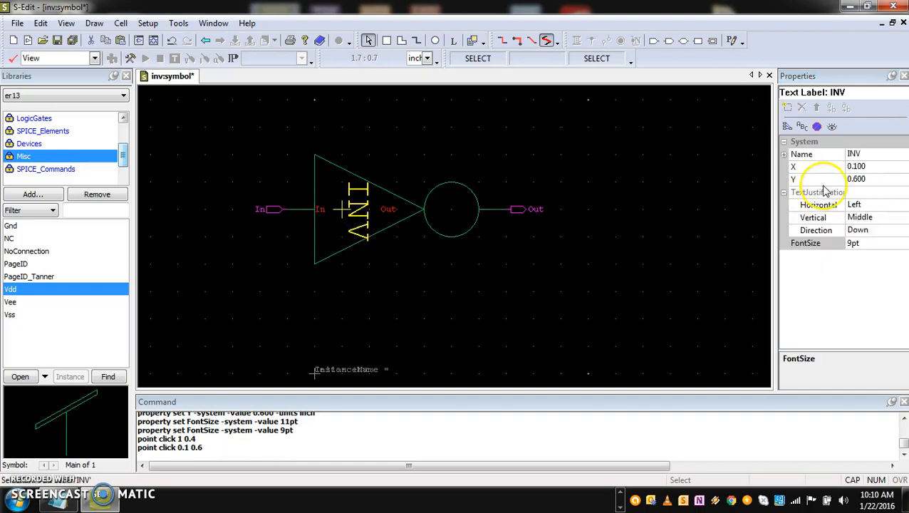
pyautogui.click(867, 166)
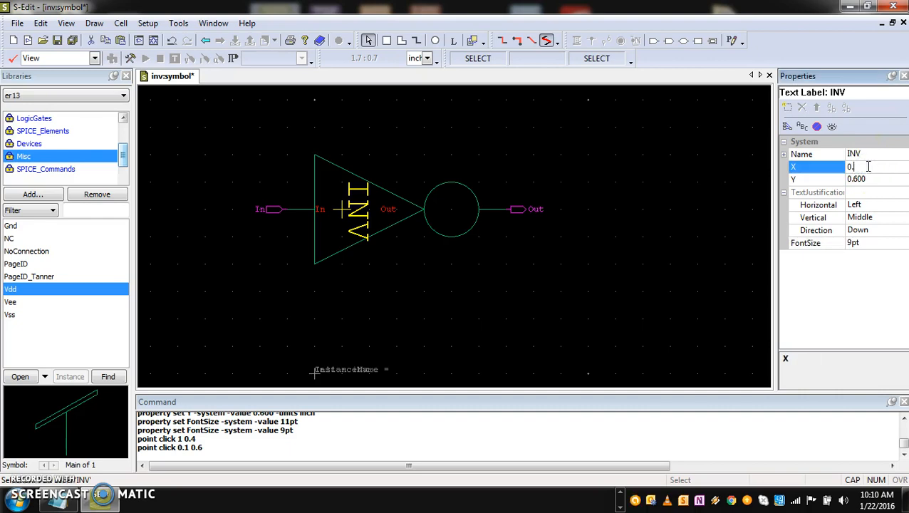
pyautogui.press('Return')
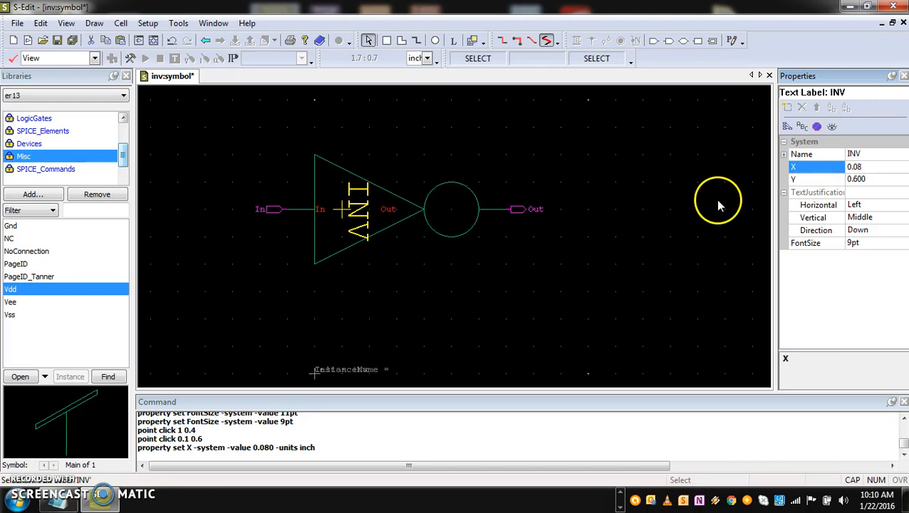
pyautogui.click(567, 262)
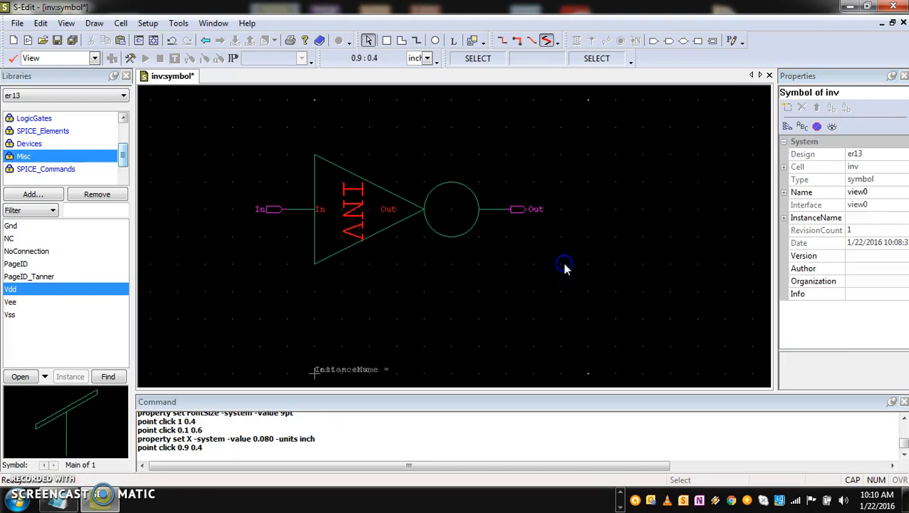
pyautogui.click(381, 260)
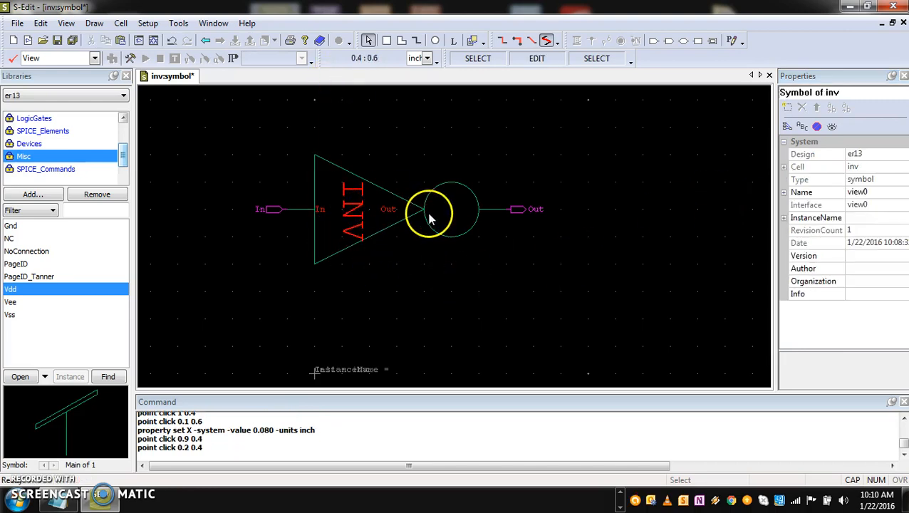
pyautogui.click(428, 312)
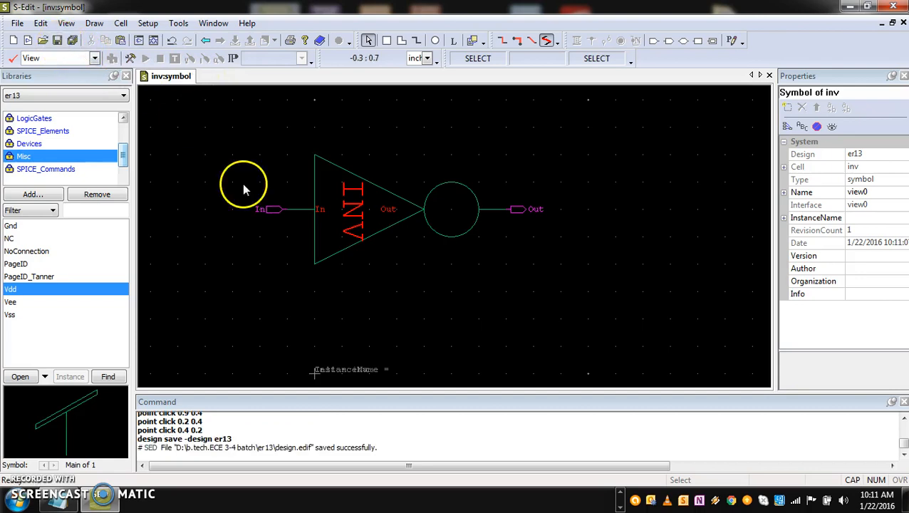
# Create a new schematic view for a cell named BUF in the er13 design
pyautogui.click(121, 24)
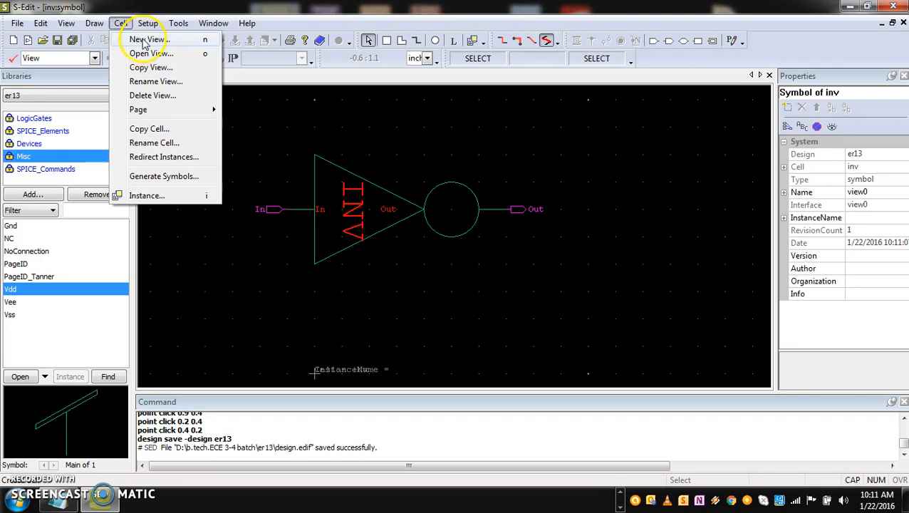
pyautogui.click(144, 40)
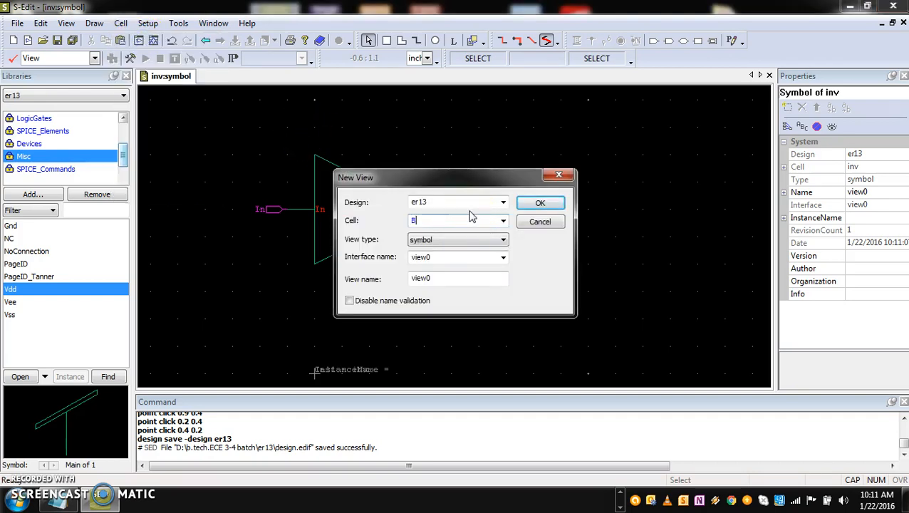
pyautogui.click(501, 241)
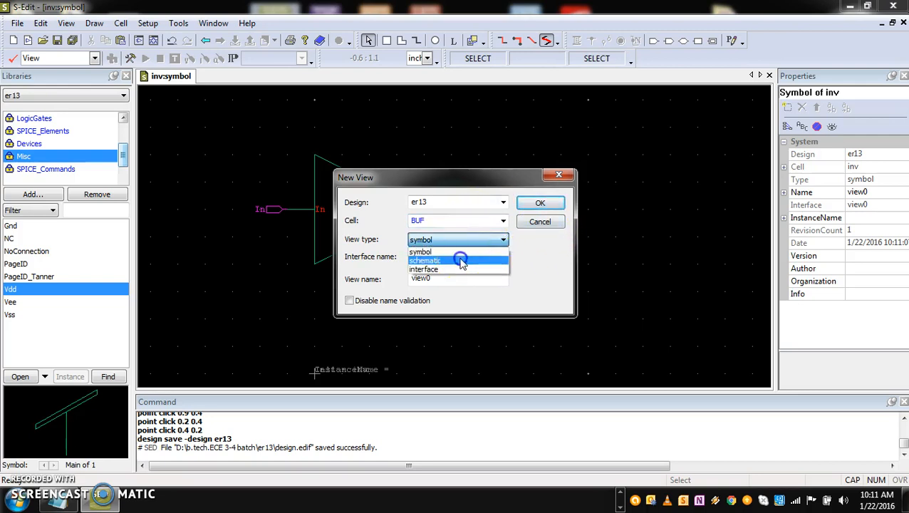
pyautogui.click(462, 261)
pyautogui.click(541, 204)
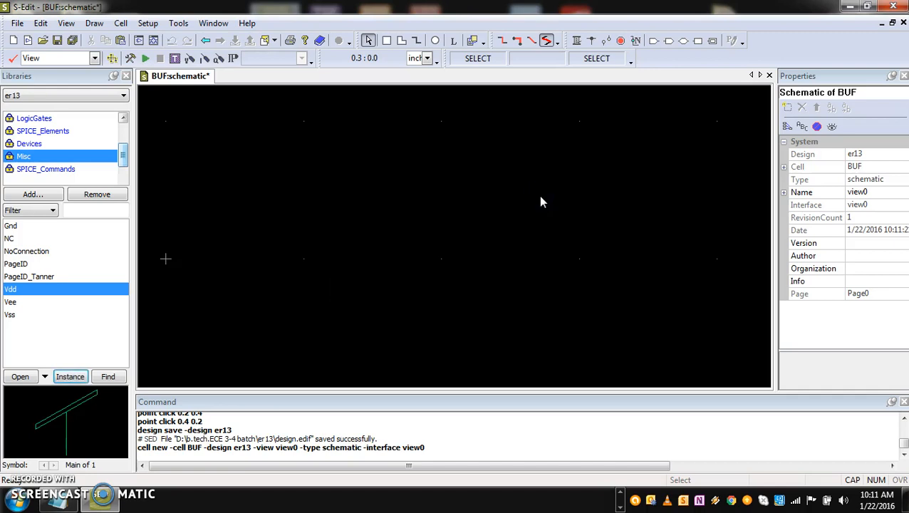
# Place two inv cells from the er13 library in series in the BUF schematic, at (-2.0, 0.1) and (-1.2, 0.1)
pyautogui.scroll(-5, 541, 202)
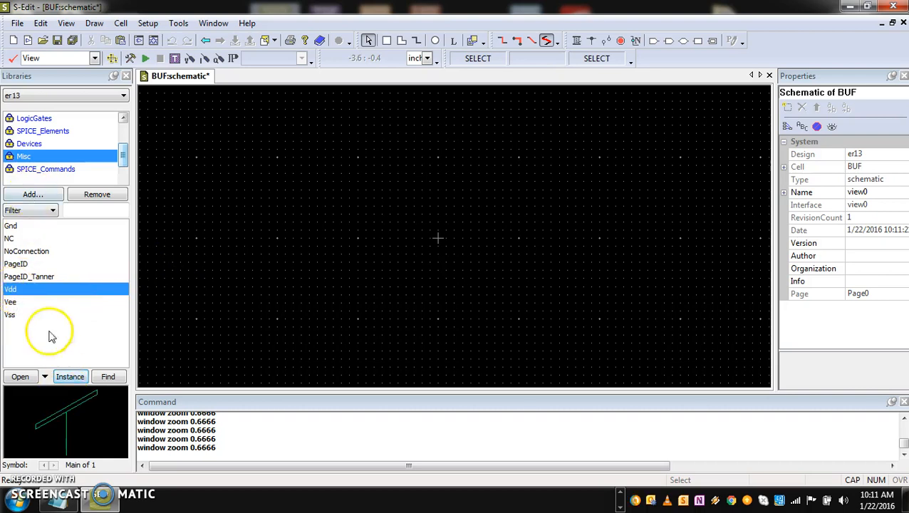
pyautogui.moveTo(124, 155); pyautogui.dragTo(122, 126)
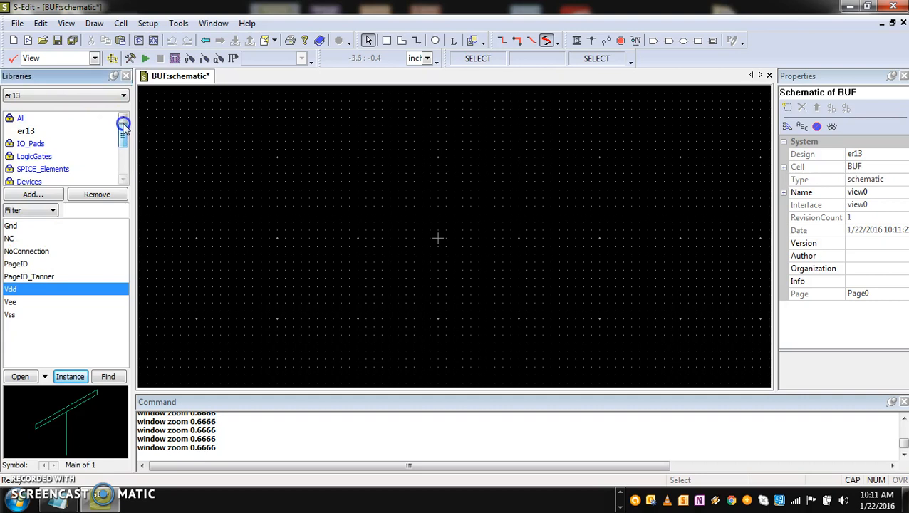
pyautogui.click(69, 132)
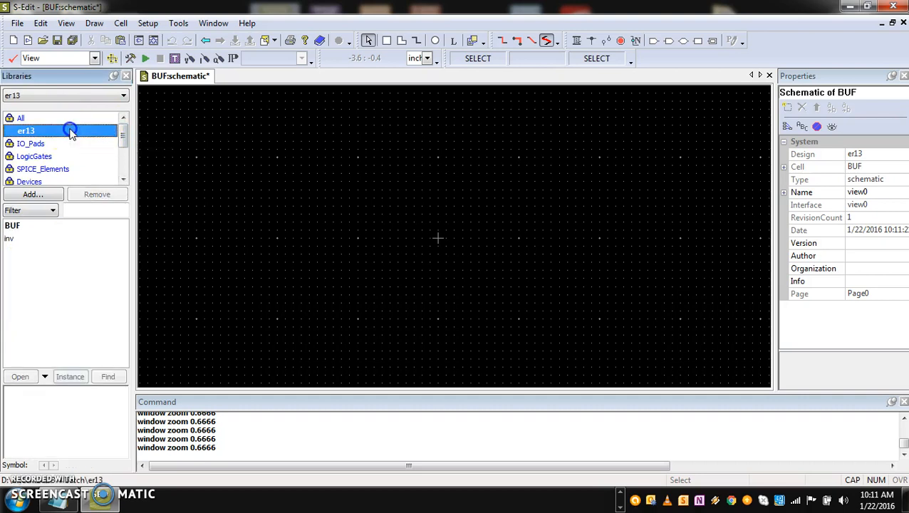
pyautogui.click(10, 238)
pyautogui.click(64, 378)
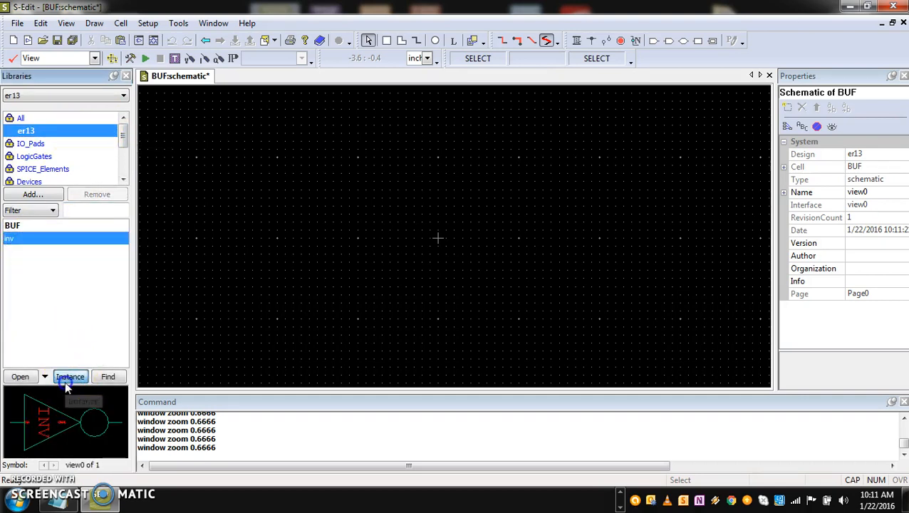
pyautogui.click(275, 230)
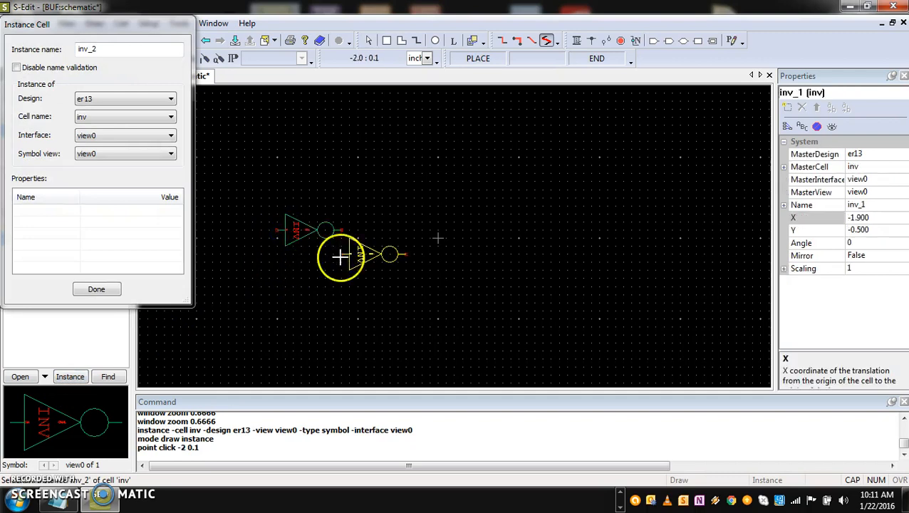
pyautogui.click(343, 230)
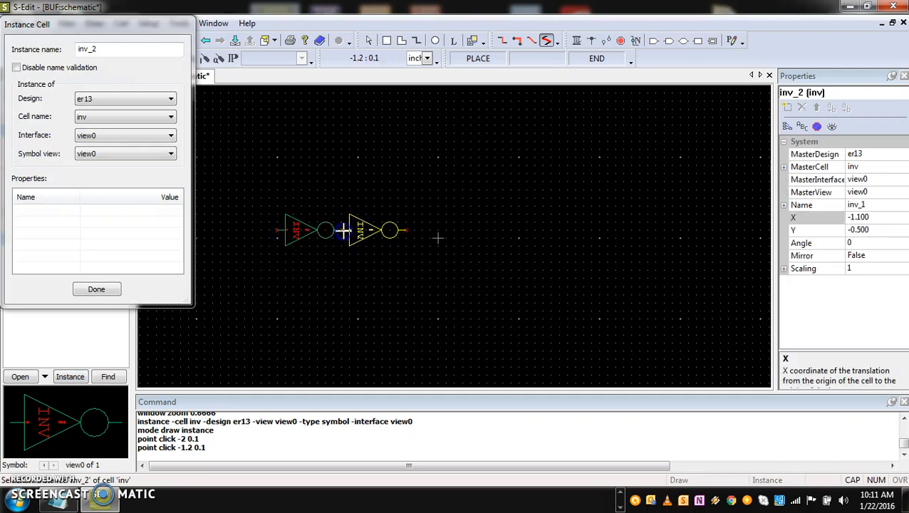
pyautogui.click(94, 289)
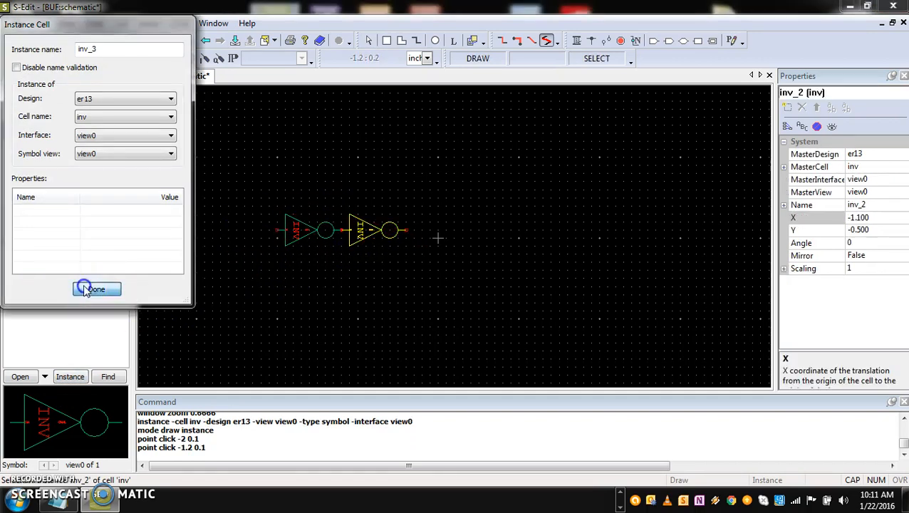
# Add an In port to the first inverter's input and an Out port to the second inverter's output, and save the er13 design
pyautogui.click(654, 41)
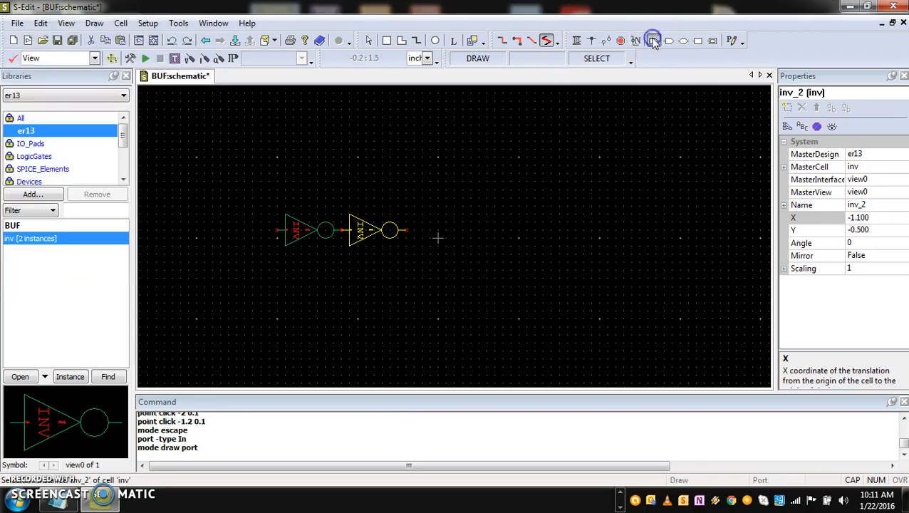
pyautogui.click(274, 228)
pyautogui.click(442, 349)
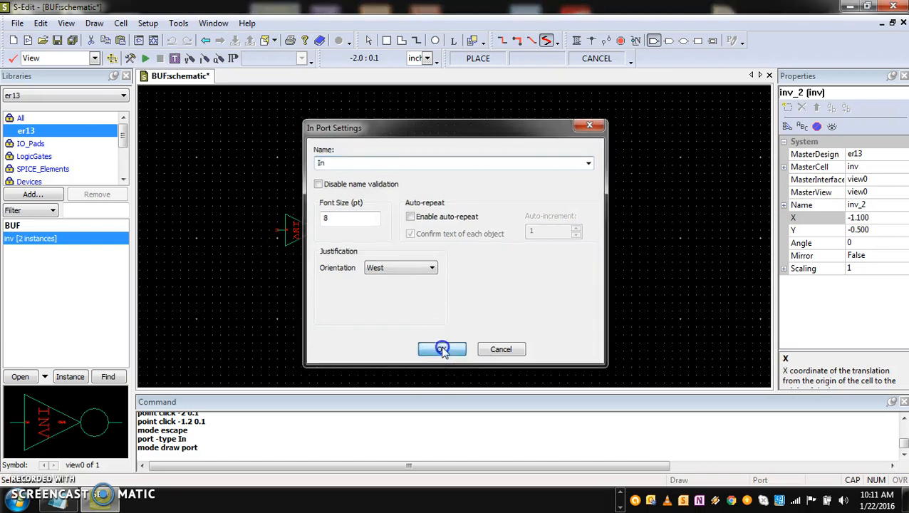
pyautogui.click(669, 41)
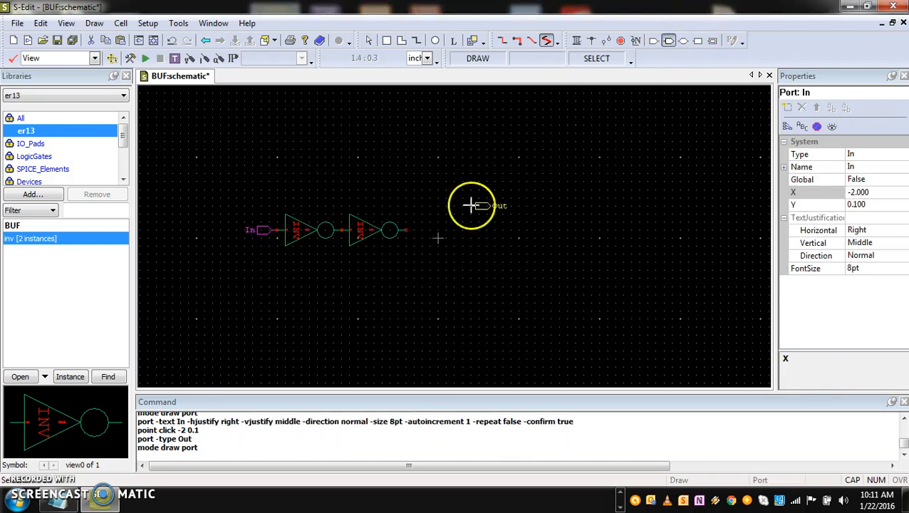
pyautogui.click(403, 229)
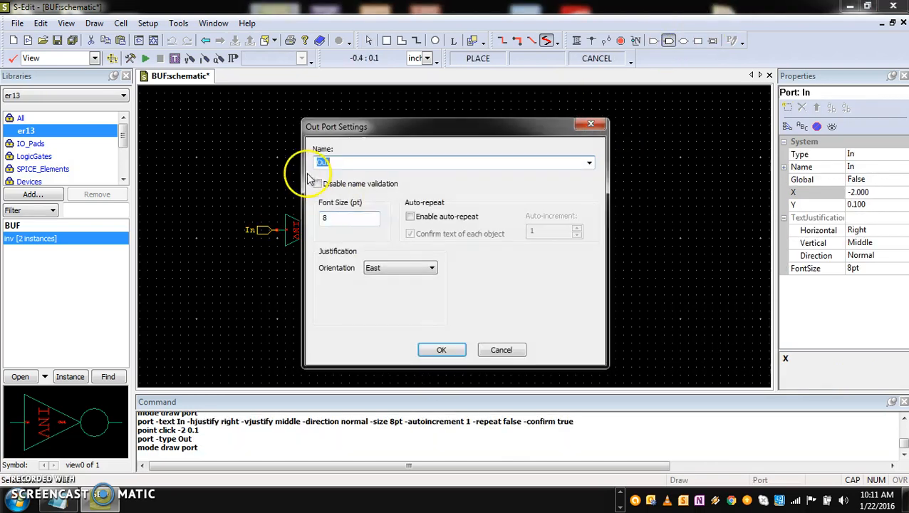
pyautogui.click(441, 349)
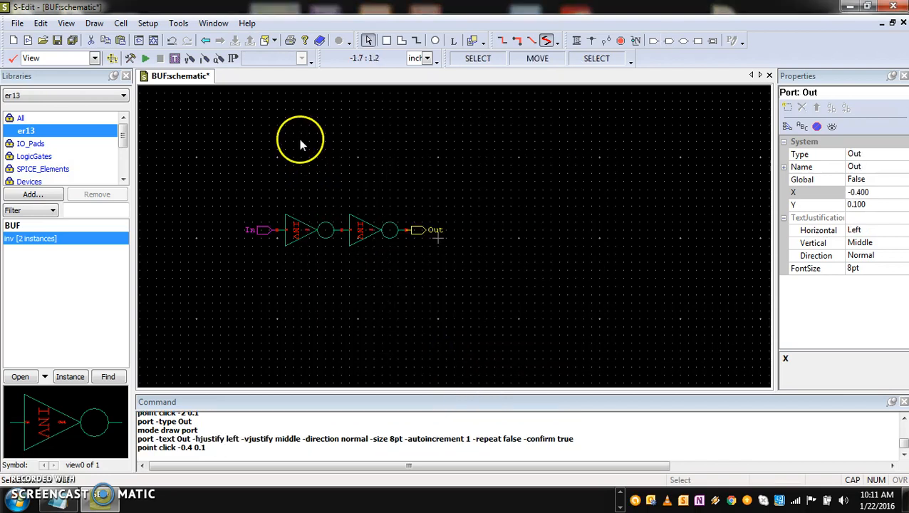
pyautogui.click(58, 42)
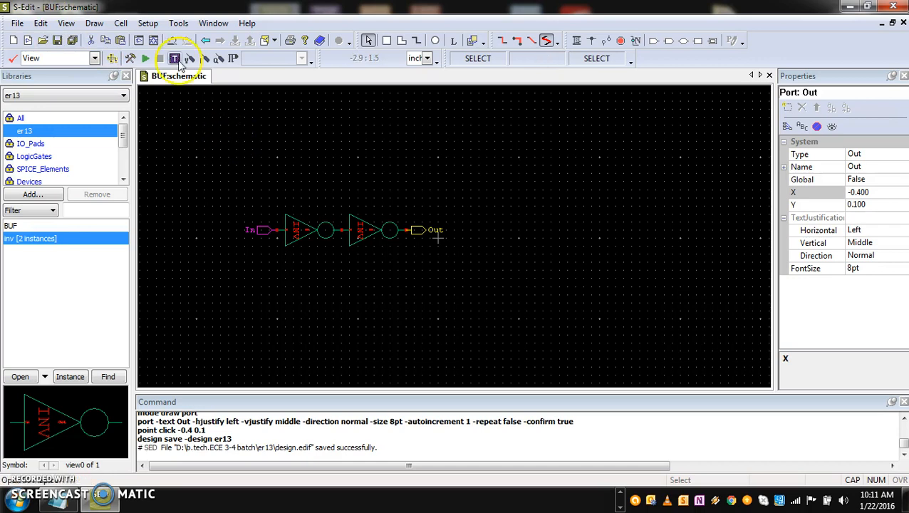
# Export the BUF schematic to T-Spice, copy the inv netlist's analysis commands from .include through .power vdd, and close the inv netlist
pyautogui.click(177, 60)
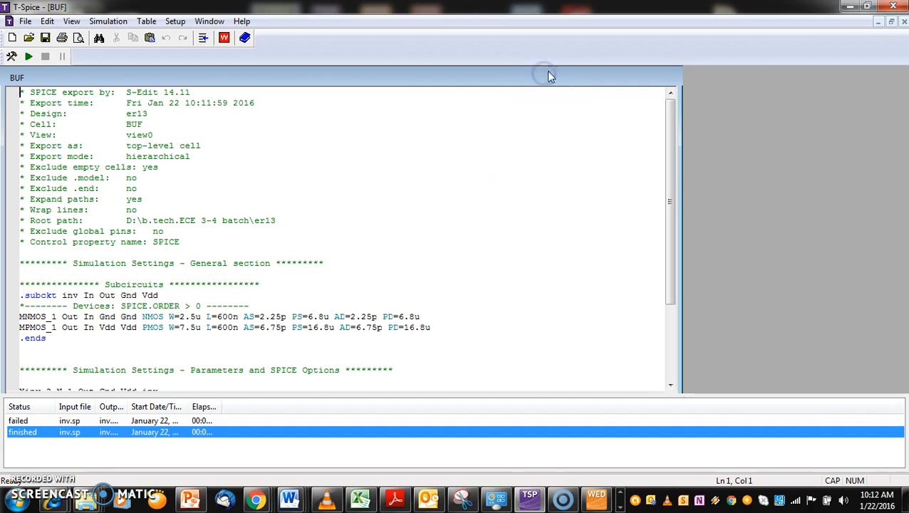
pyautogui.click(573, 77)
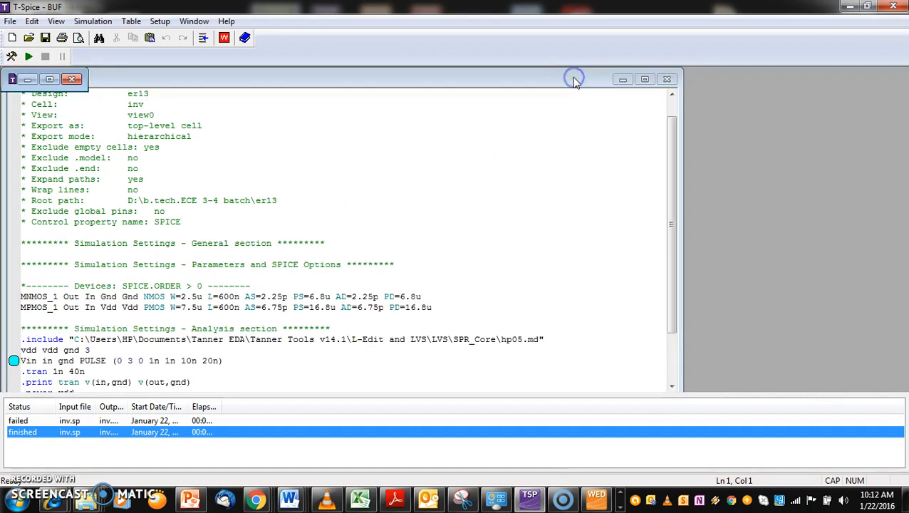
pyautogui.click(645, 80)
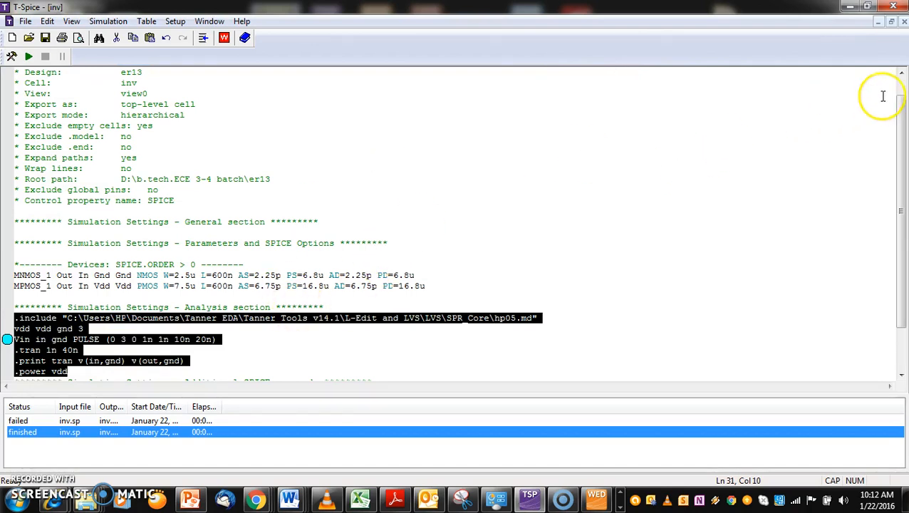
pyautogui.click(904, 22)
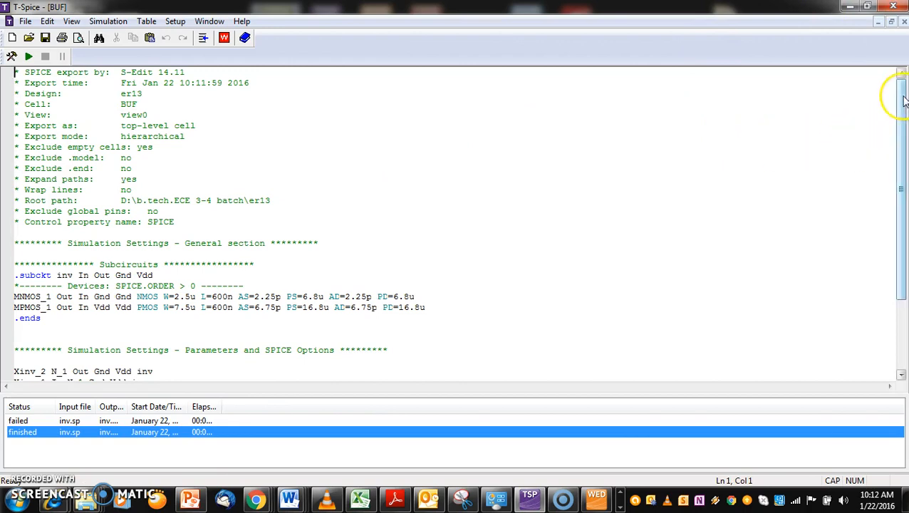
# Paste the copied analysis commands into the BUF netlist's Analysis section and run the simulation
pyautogui.moveTo(900, 96); pyautogui.dragTo(901, 168)
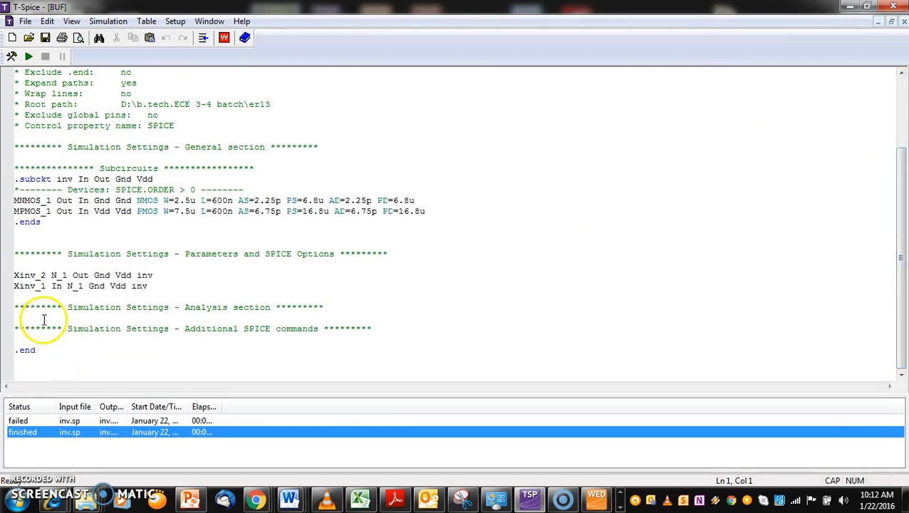
pyautogui.write('.include "C:\\Users\\HP\\Documents\\Tanner EDA\\Tanner Tools v14.1\\L-Edit and LVS\\LVS\\SPR_Core\\hp05.md" vdd vdd gnd 3 Vin in gnd PULSE (0 3 0 1n 1n 10n 20n) .tran 1n 40n .print tran v(in,gnd) v(out,gnd) .power vdd')
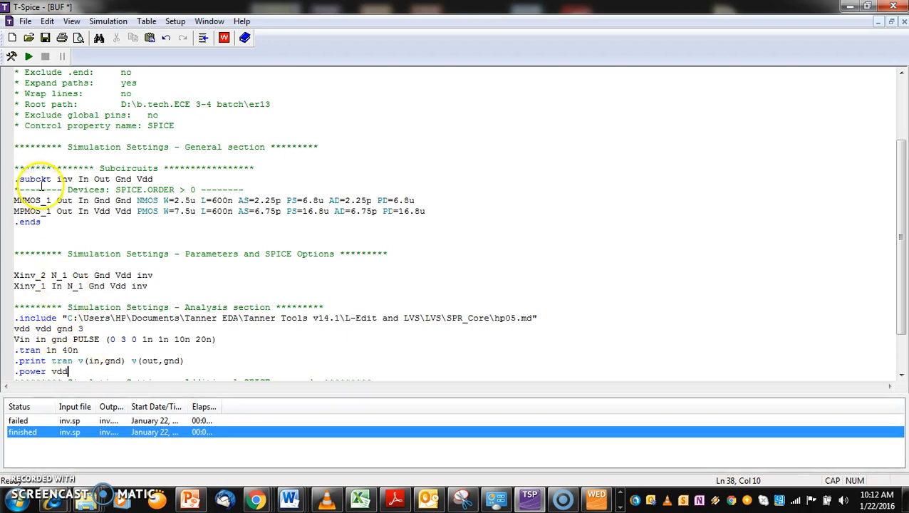
pyautogui.click(28, 57)
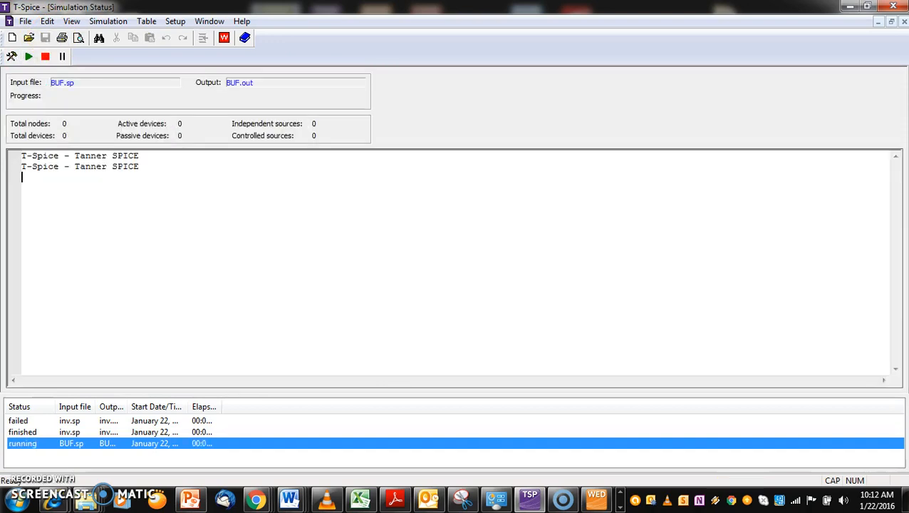